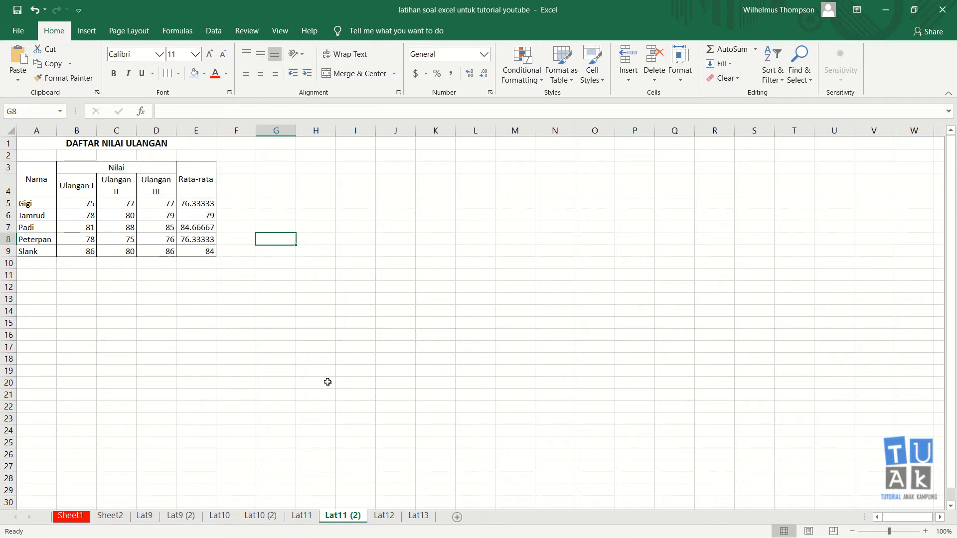
Step: Insert a clustered column chart of the Rata-rata values in E5:E9 and place it beside the table
{"action": "scroll", "coordinate": [327, 383], "scroll_direction": "up", "scroll_amount": 4, "text": "ctrl"}
{"action": "scroll", "coordinate": [328, 382], "scroll_direction": "up", "scroll_amount": 1, "text": "ctrl"}
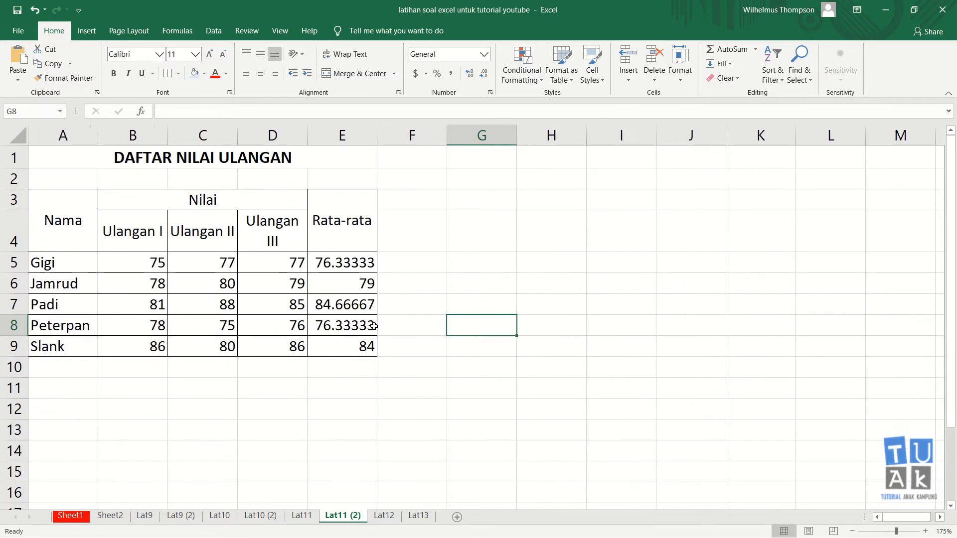
{"action": "scroll", "coordinate": [421, 271], "scroll_direction": "down", "scroll_amount": 1, "text": "ctrl"}
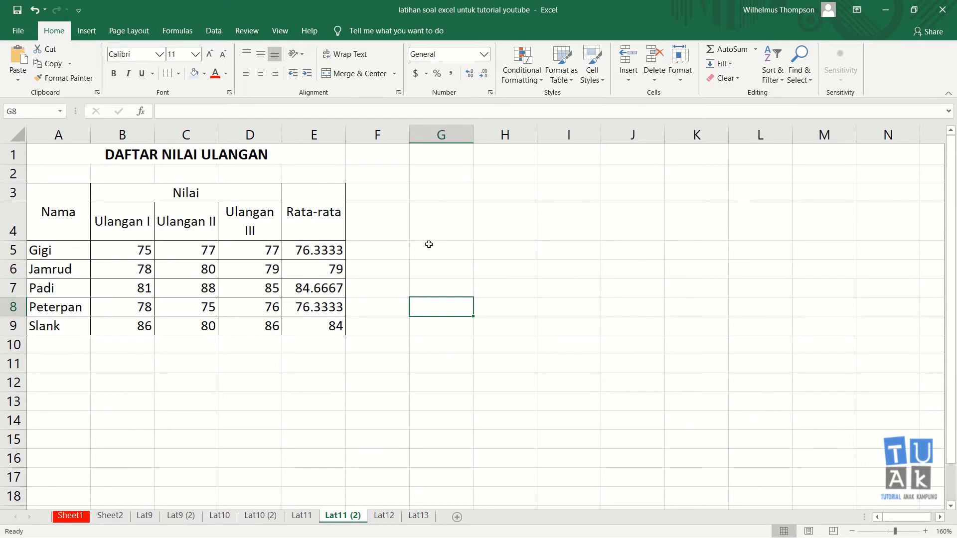
{"action": "left_click", "coordinate": [87, 31]}
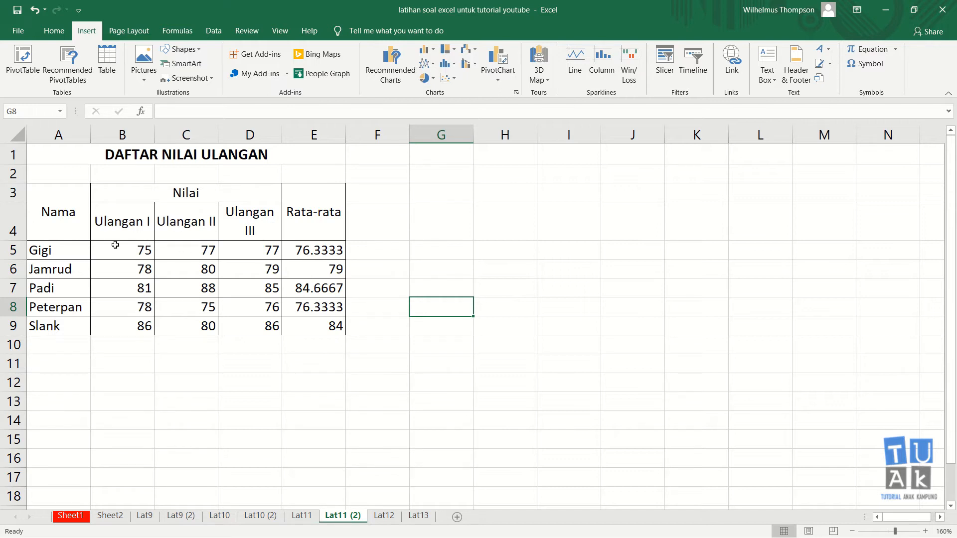
{"action": "left_click", "coordinate": [431, 261]}
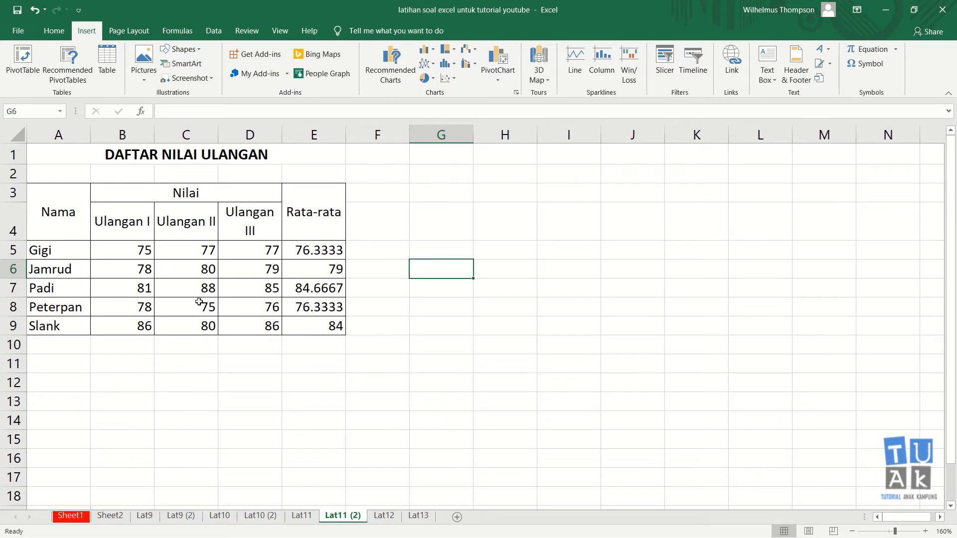
{"action": "left_click_drag", "start_coordinate": [308, 251], "coordinate": [314, 327]}
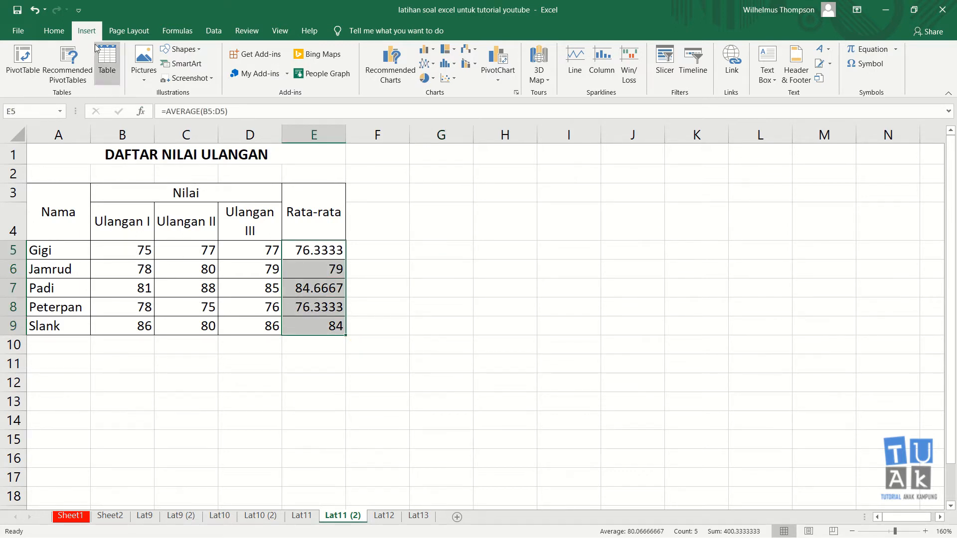
{"action": "left_click", "coordinate": [371, 82]}
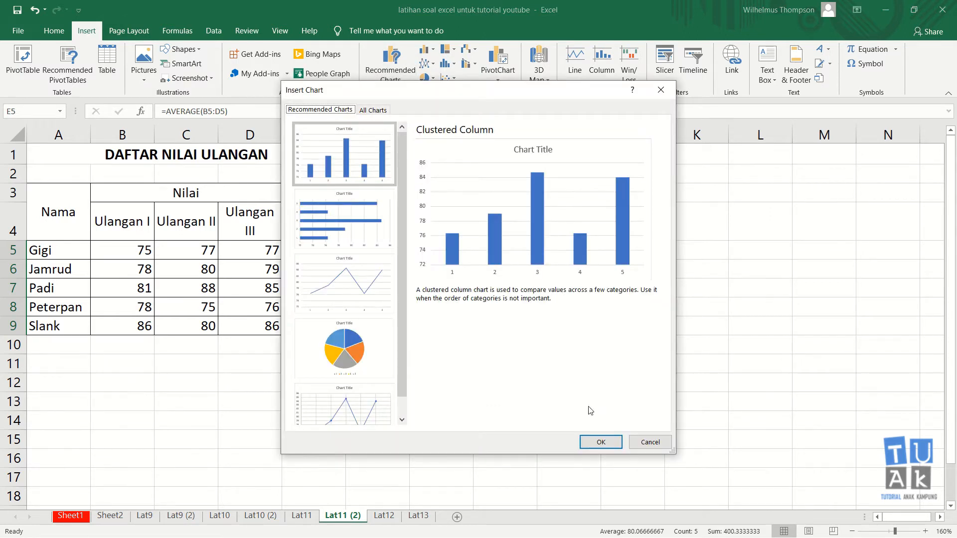
{"action": "left_click", "coordinate": [600, 442]}
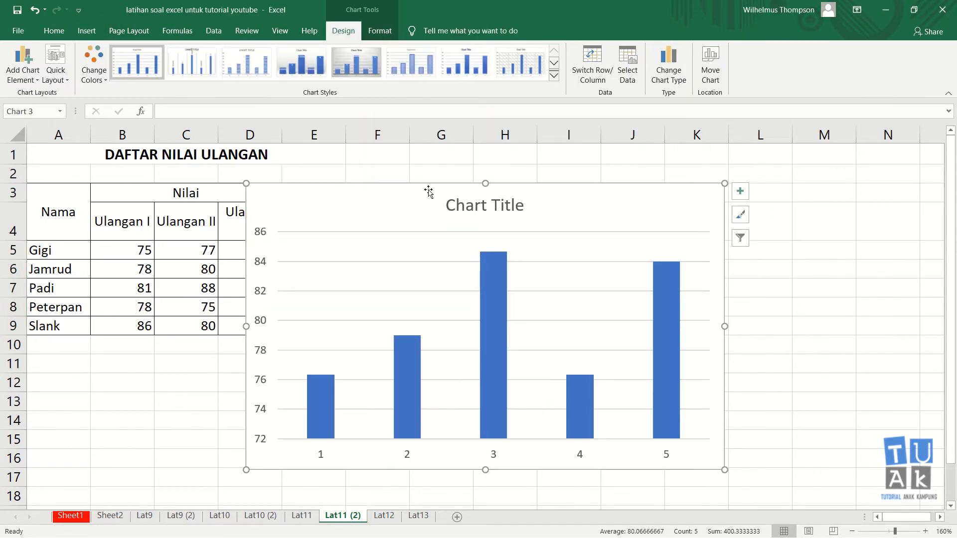
{"action": "left_click_drag", "start_coordinate": [430, 184], "coordinate": [540, 164]}
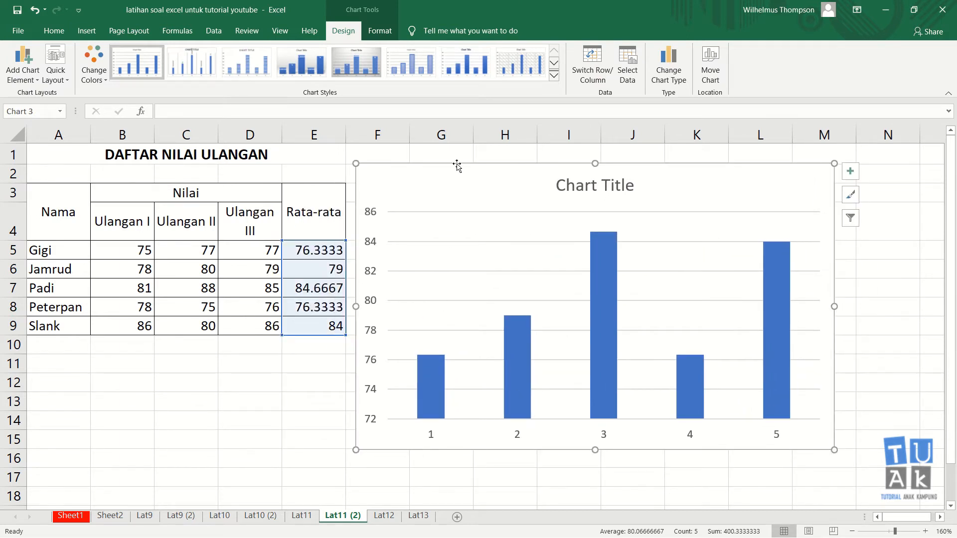
{"action": "left_click_drag", "start_coordinate": [457, 162], "coordinate": [474, 160]}
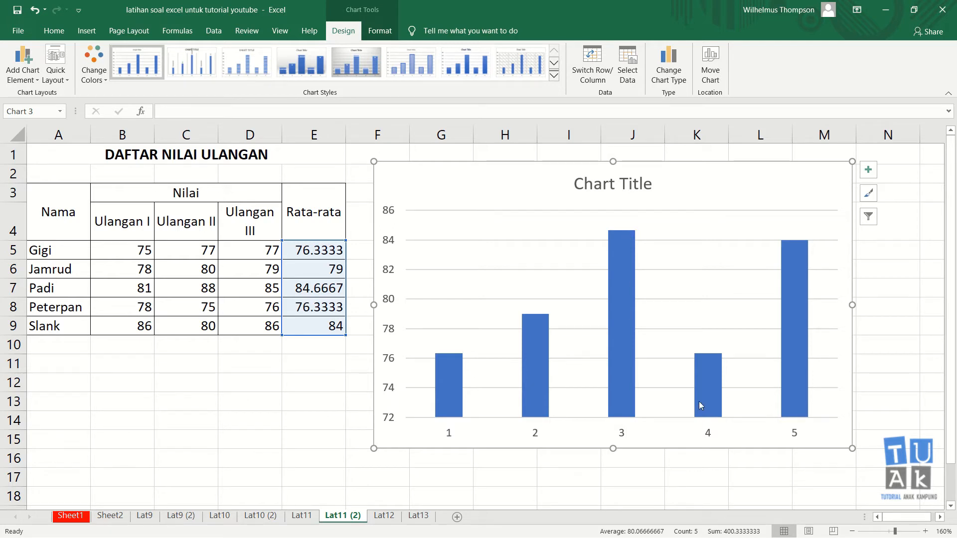
Step: Change the chart title to "DAFTAR NILAI ULANGAN"
{"action": "mouse_move", "coordinate": [787, 250]}
{"action": "left_click", "coordinate": [590, 184]}
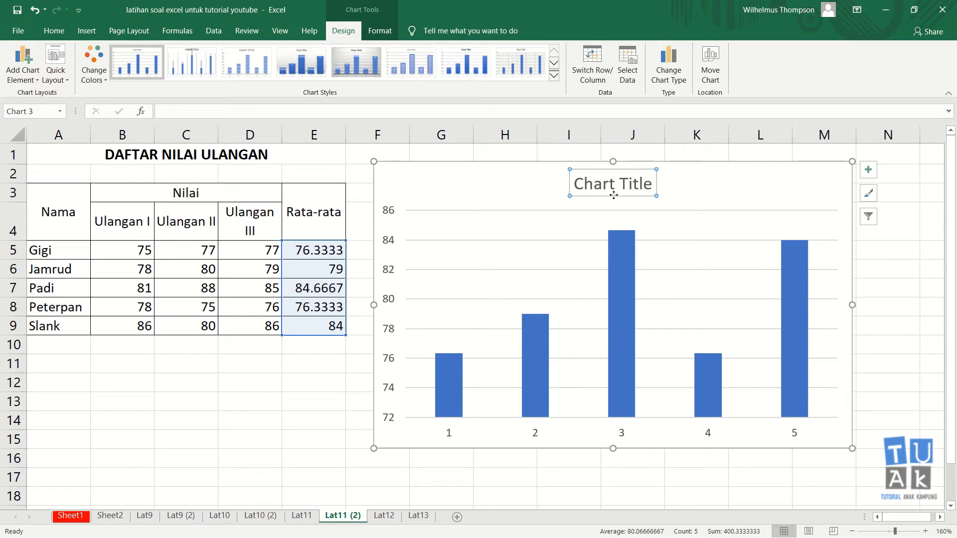
{"action": "left_click", "coordinate": [599, 184]}
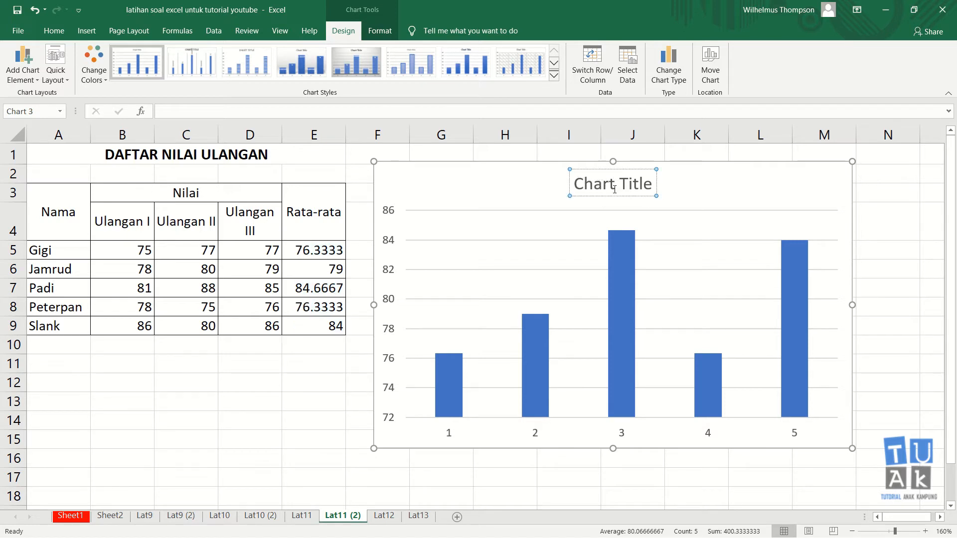
{"action": "key", "text": "ctrl+a"}
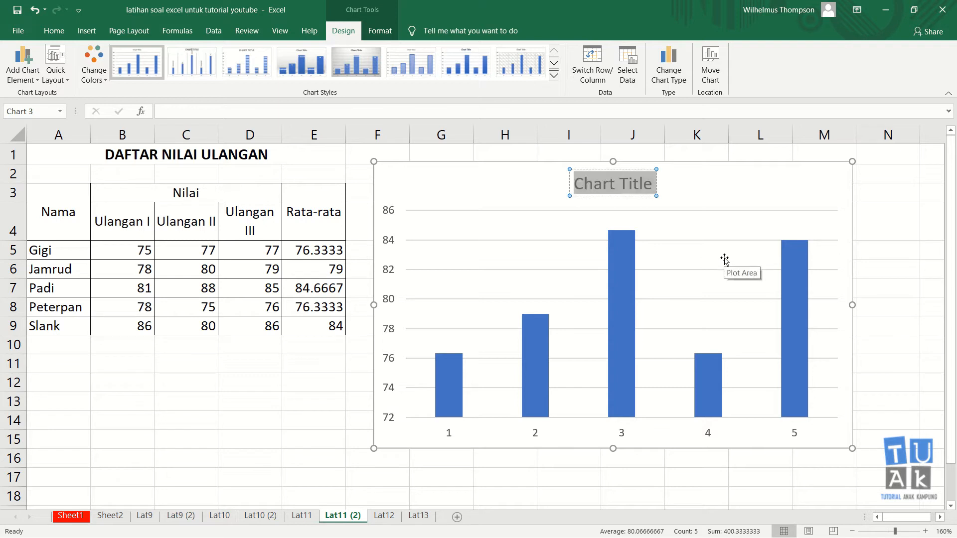
{"action": "mouse_move", "coordinate": [638, 237]}
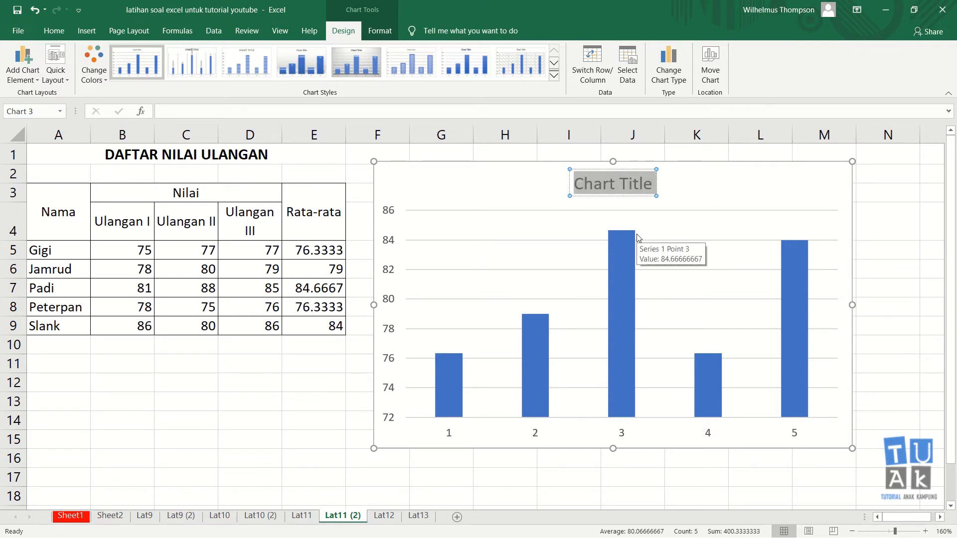
{"action": "type", "text": "daf"}
{"action": "key", "text": "BackSpace"}
{"action": "key", "text": "BackSpace"}
{"action": "key", "text": "BackSpace"}
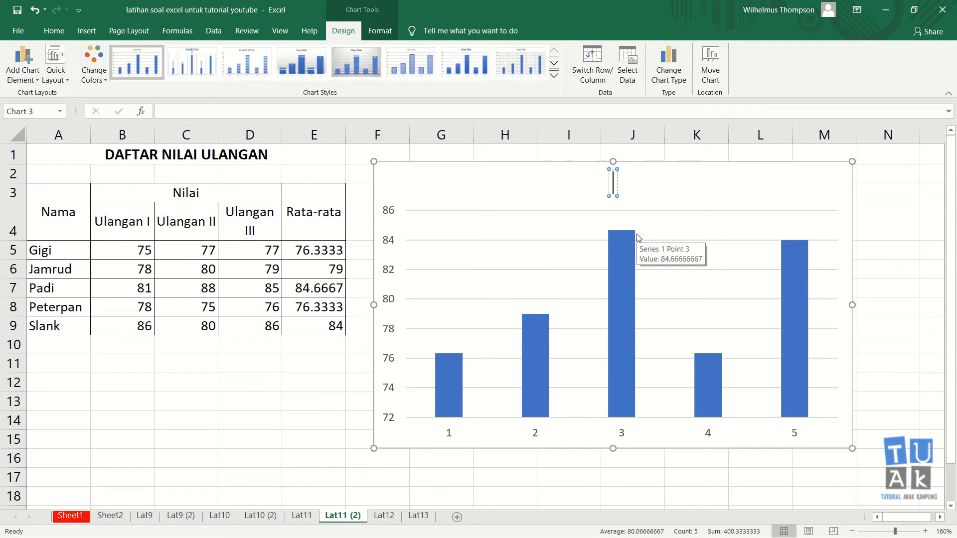
{"action": "type", "text": "DAFTAR "}
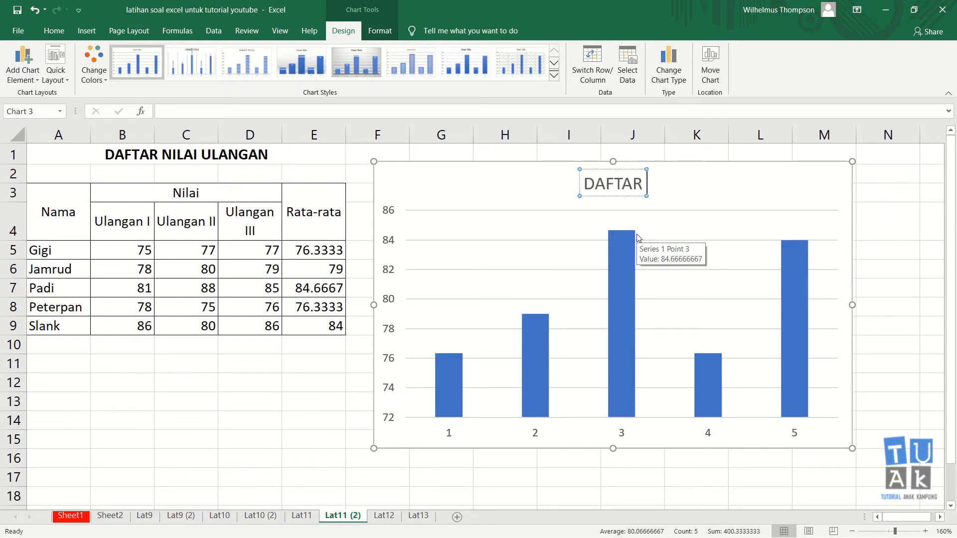
{"action": "type", "text": "NILAI ULANGAN"}
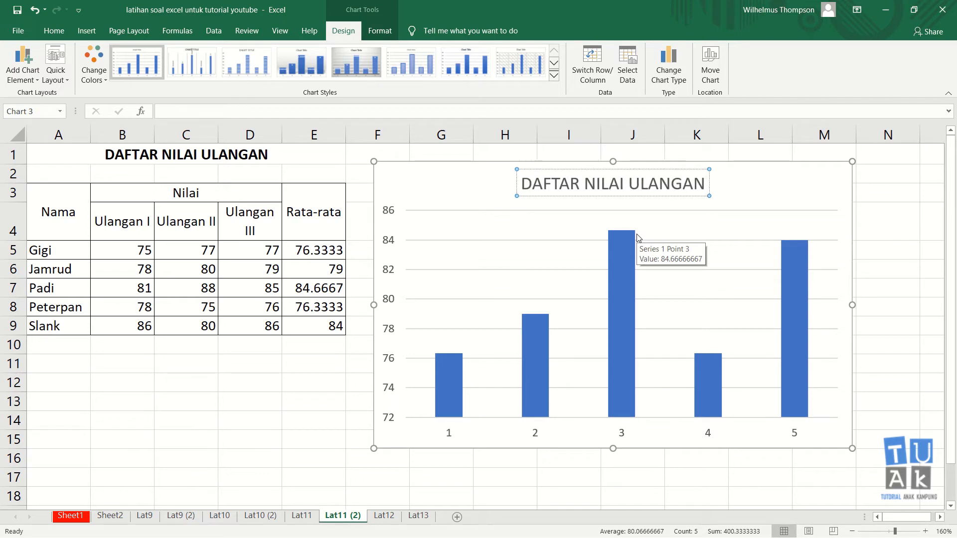
{"action": "left_click", "coordinate": [903, 237]}
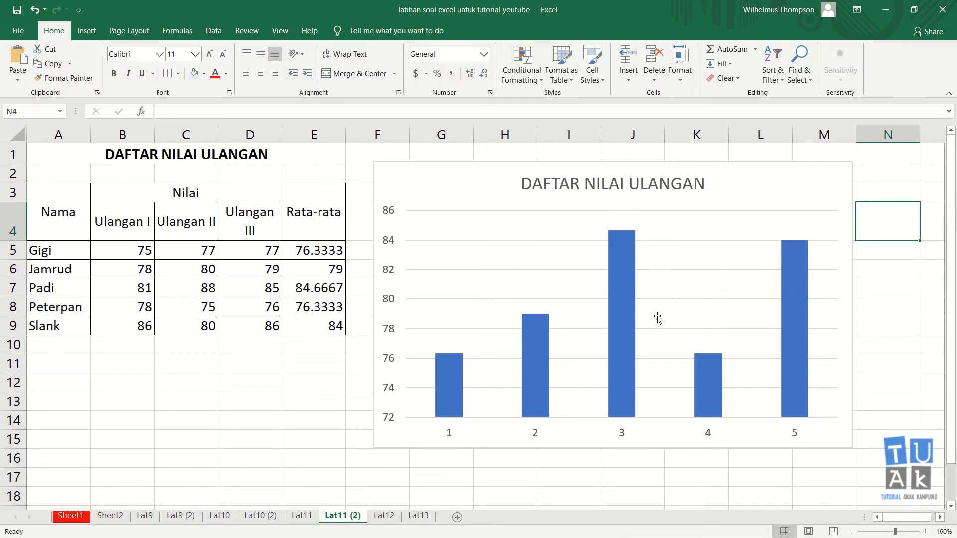
{"action": "left_click", "coordinate": [617, 184]}
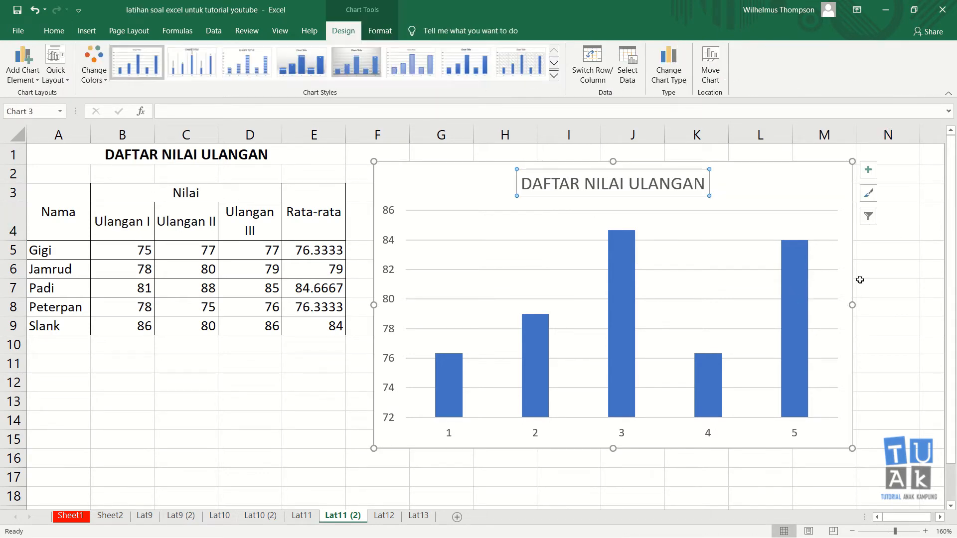
{"action": "left_click", "coordinate": [868, 303]}
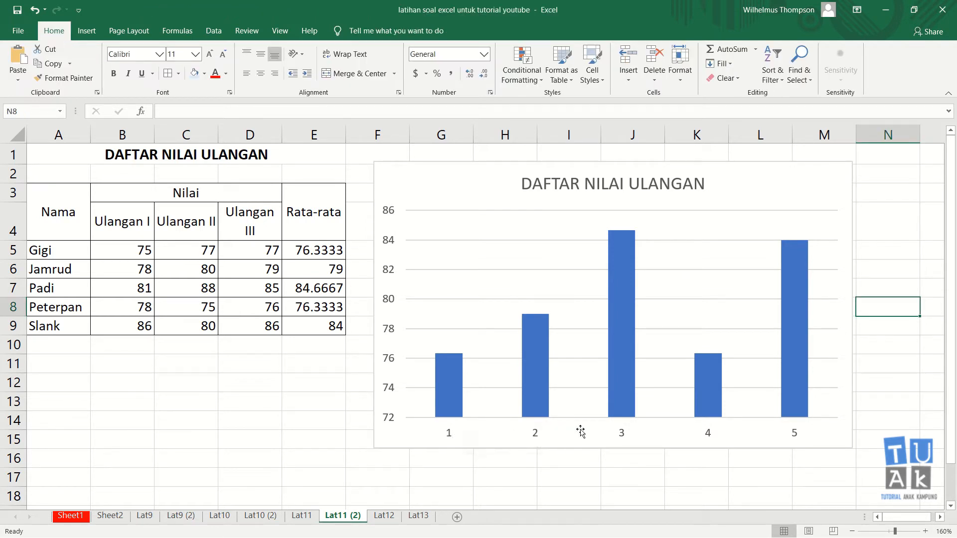
Step: Set the chart's horizontal axis labels to the names in A5:A9 through the data source settings
{"action": "left_click", "coordinate": [451, 435]}
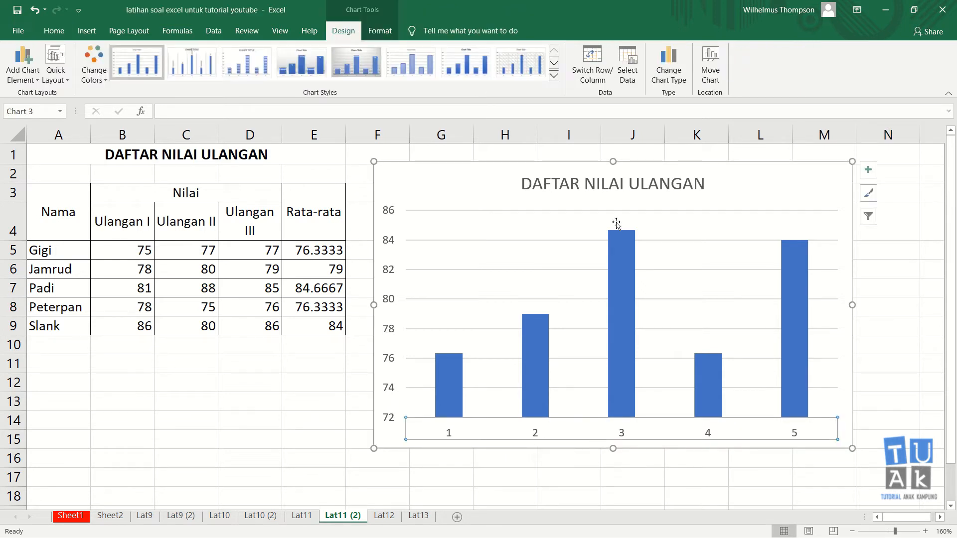
{"action": "left_click", "coordinate": [627, 75]}
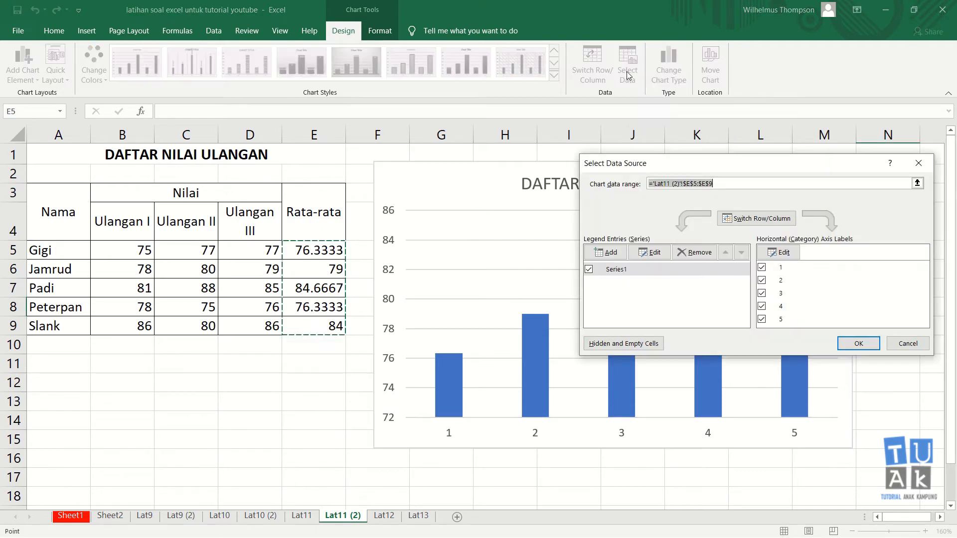
{"action": "left_click", "coordinate": [783, 252]}
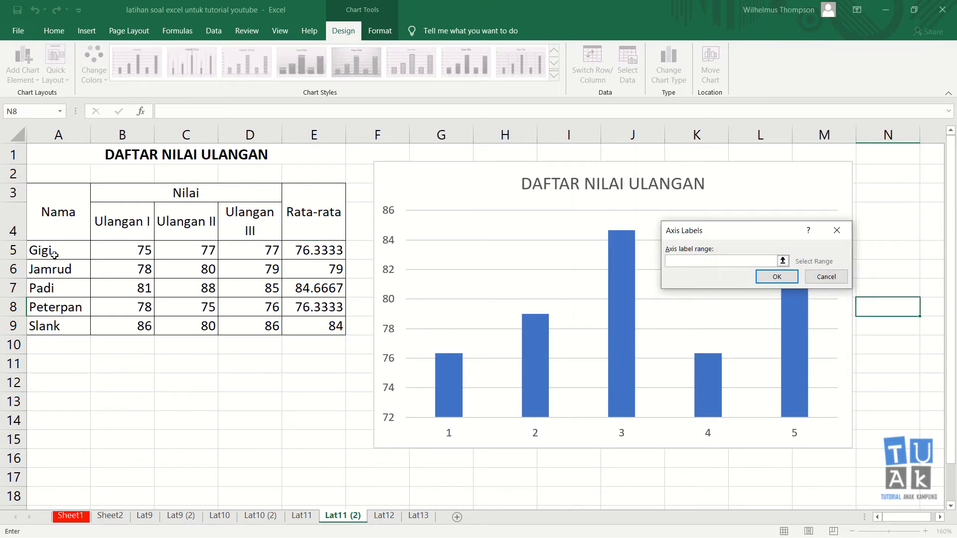
{"action": "left_click_drag", "start_coordinate": [54, 254], "coordinate": [56, 326]}
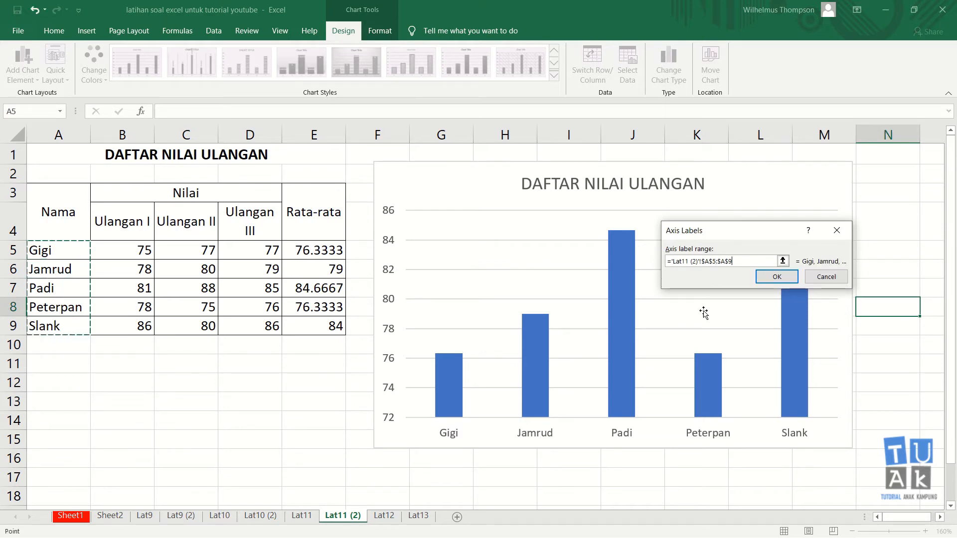
{"action": "left_click", "coordinate": [783, 280]}
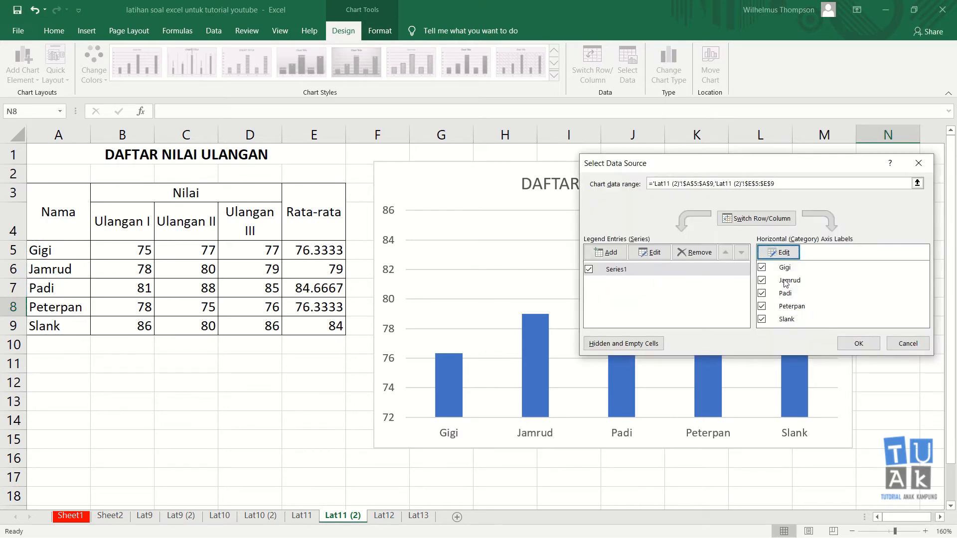
{"action": "left_click", "coordinate": [858, 343]}
{"action": "left_click", "coordinate": [443, 471]}
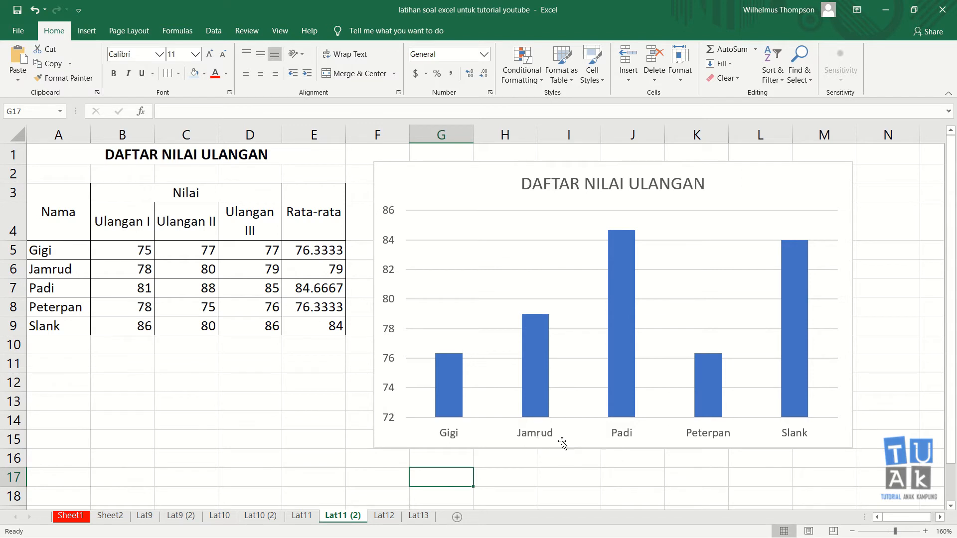
{"action": "left_click", "coordinate": [641, 488]}
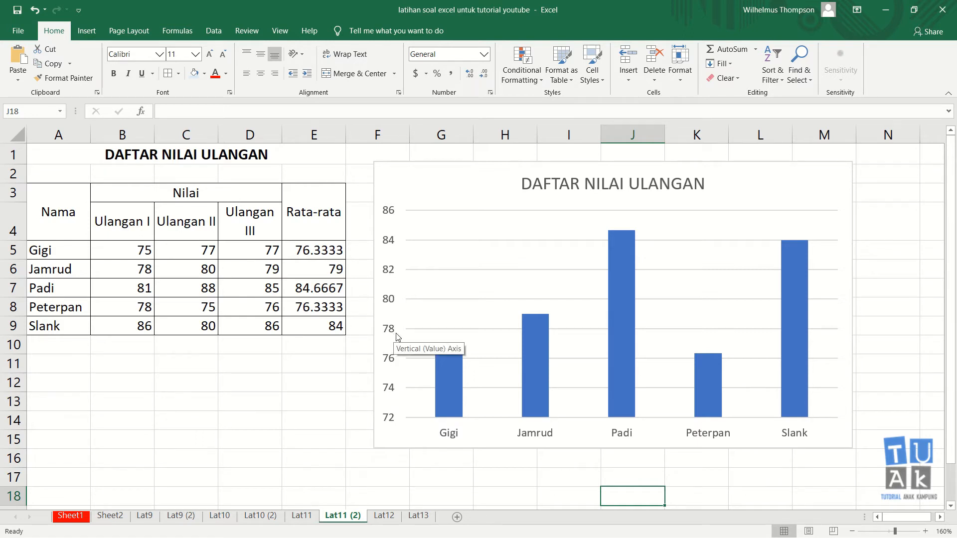
{"action": "left_click", "coordinate": [791, 172]}
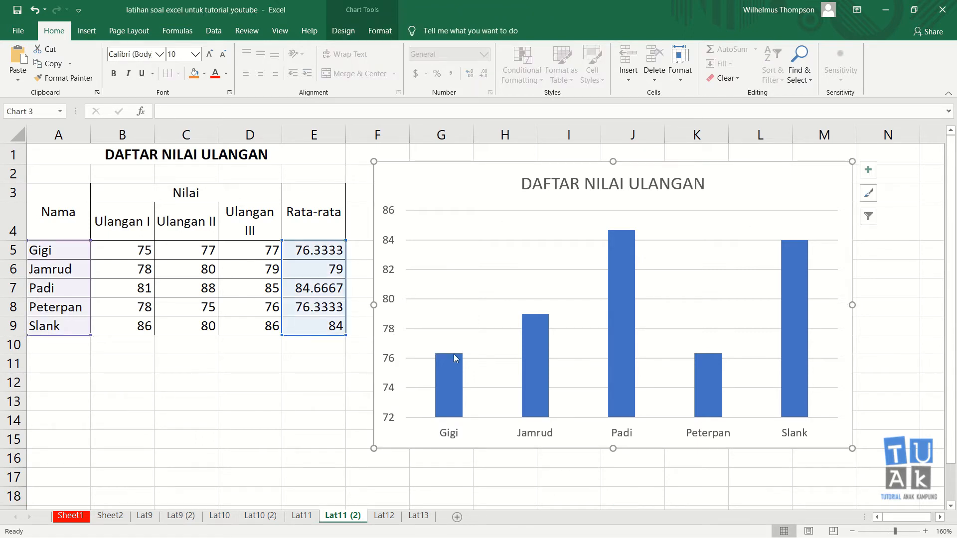
{"action": "left_click", "coordinate": [618, 502]}
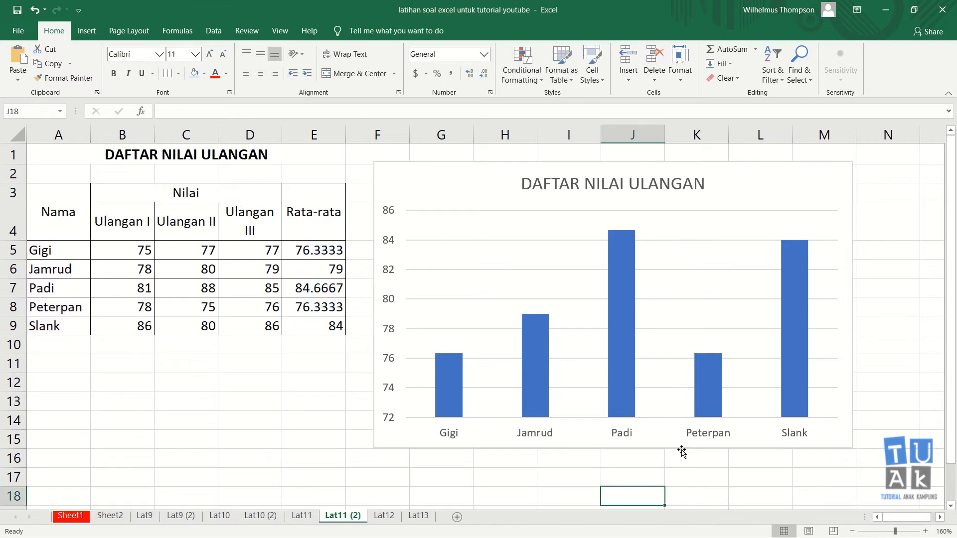
Step: Add axis titles to both axes of the column chart
{"action": "left_click", "coordinate": [709, 166]}
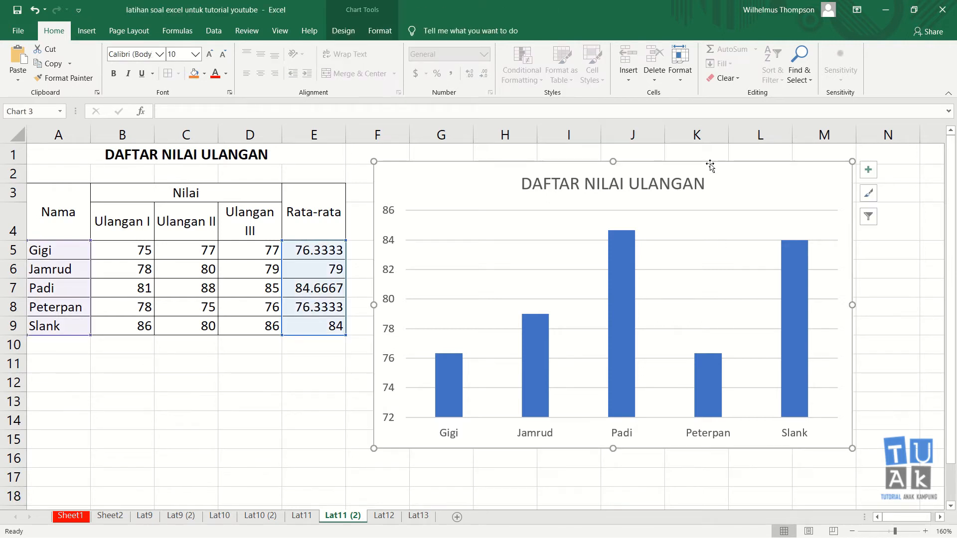
{"action": "left_click", "coordinate": [868, 170]}
{"action": "left_click", "coordinate": [310, 198]}
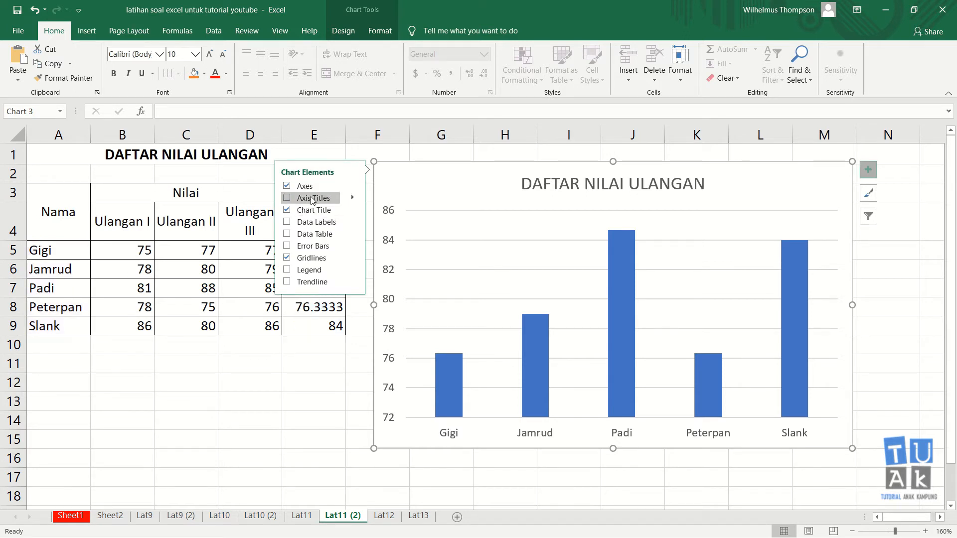
{"action": "left_click", "coordinate": [317, 403]}
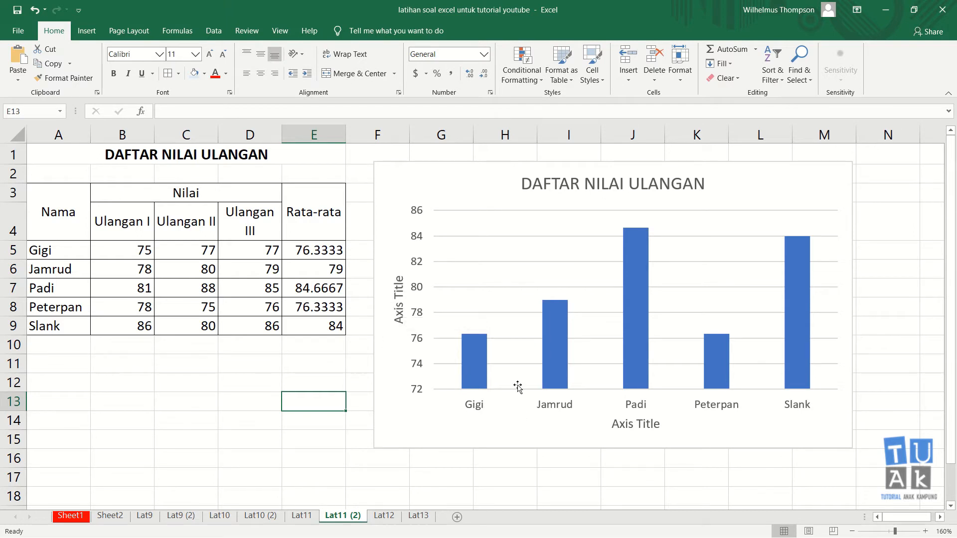
Step: Change the chart's vertical axis title to "Rata-rata Nilai"
{"action": "left_click", "coordinate": [401, 306]}
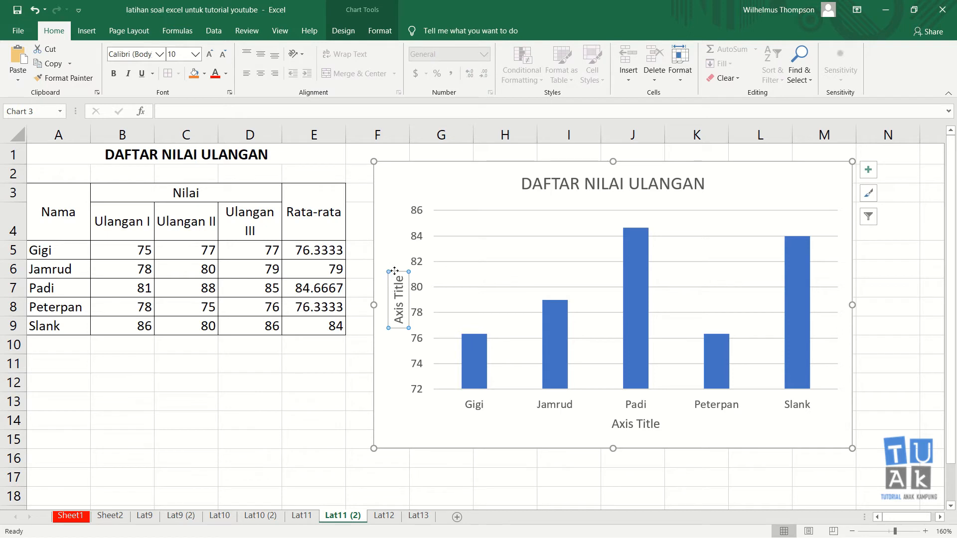
{"action": "left_click", "coordinate": [399, 298]}
{"action": "key", "text": "ctrl+a"}
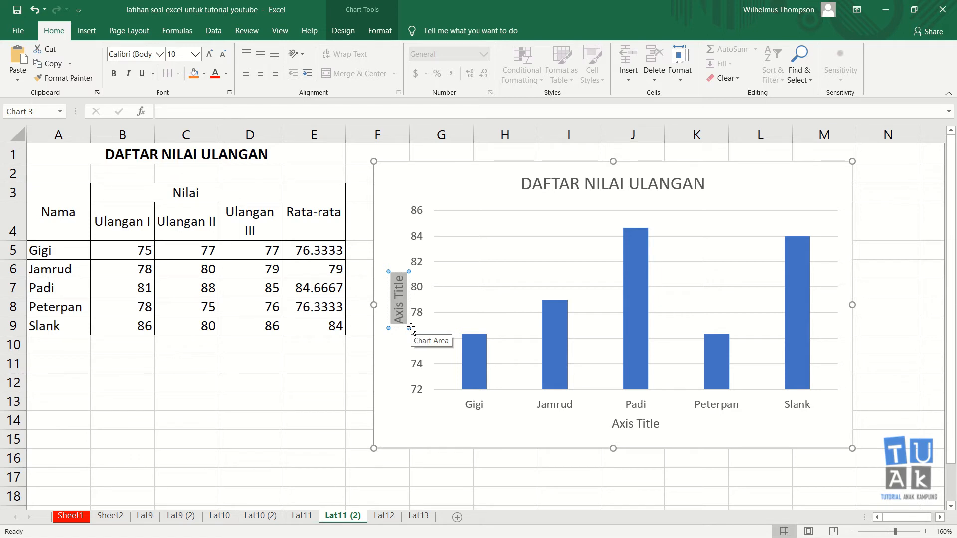
{"action": "key", "text": "BackSpace"}
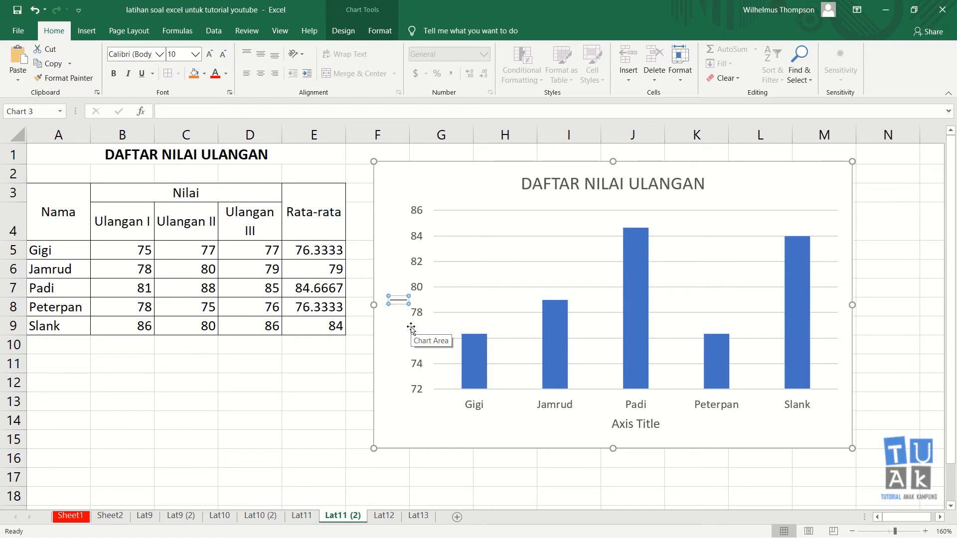
{"action": "type", "text": "Rata-r"}
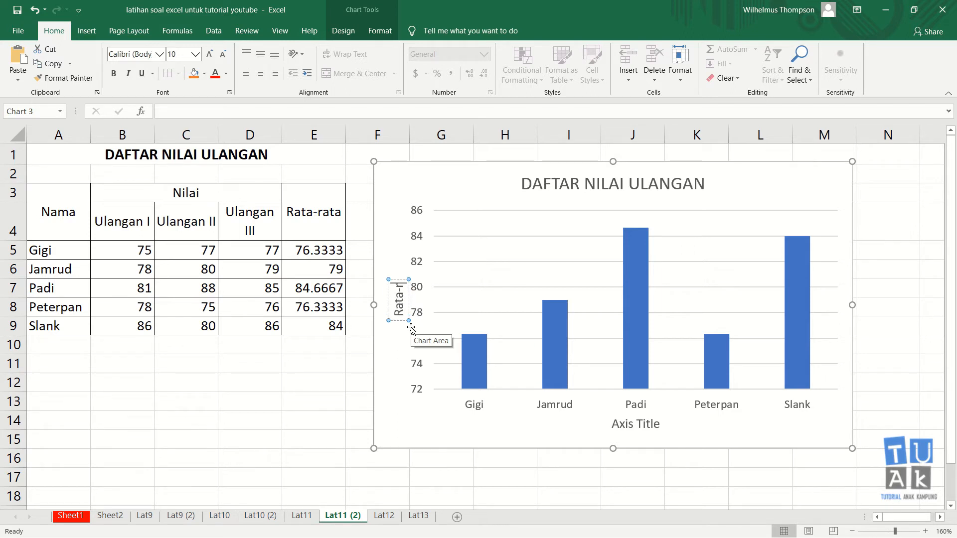
{"action": "type", "text": "ata Nilai"}
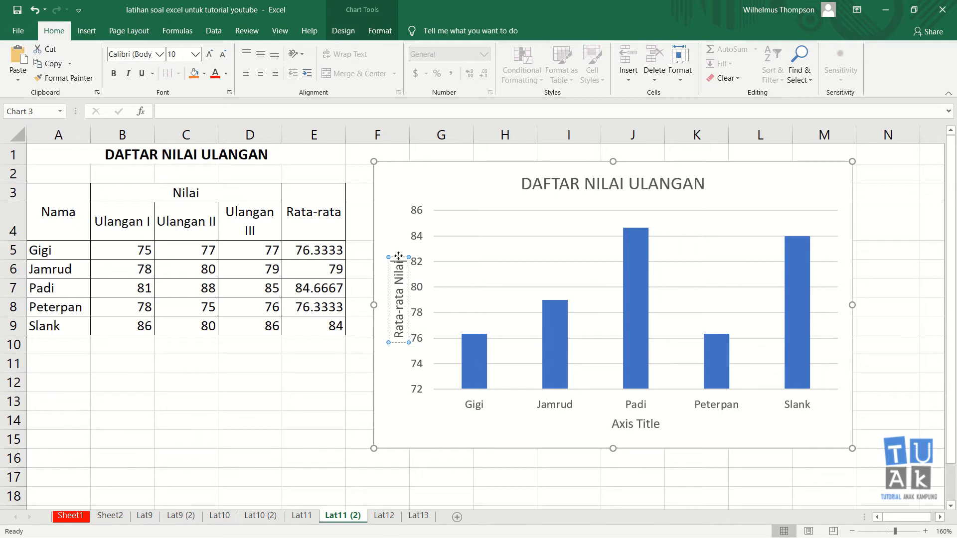
Step: Change the chart's horizontal axis title to "Nama Peserta Ulangan"
{"action": "left_click", "coordinate": [643, 425]}
{"action": "left_click", "coordinate": [629, 424]}
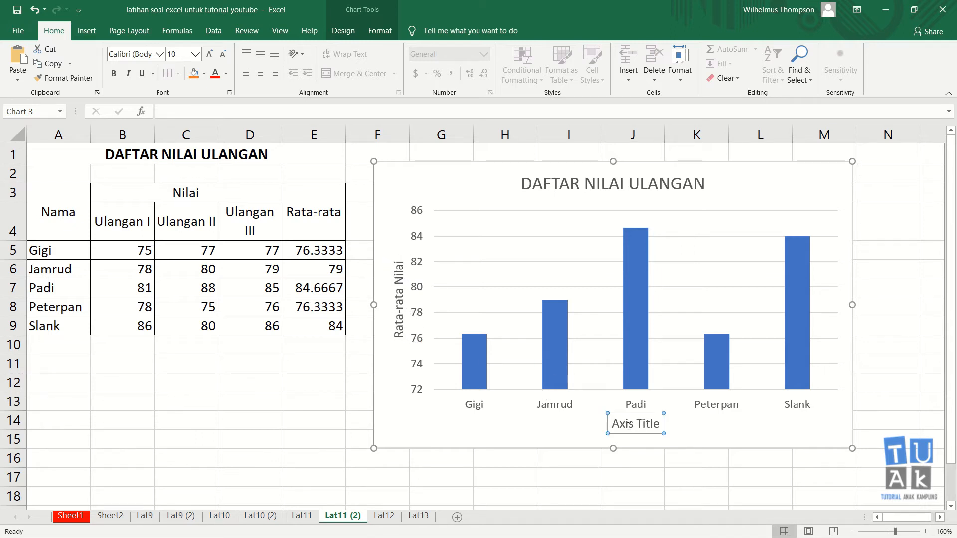
{"action": "key", "text": "ctrl+a"}
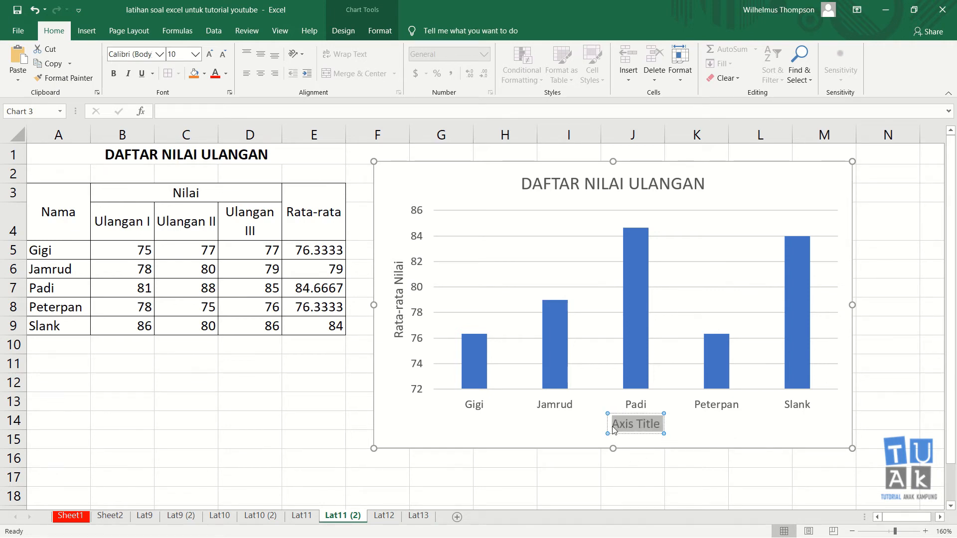
{"action": "left_click", "coordinate": [701, 488]}
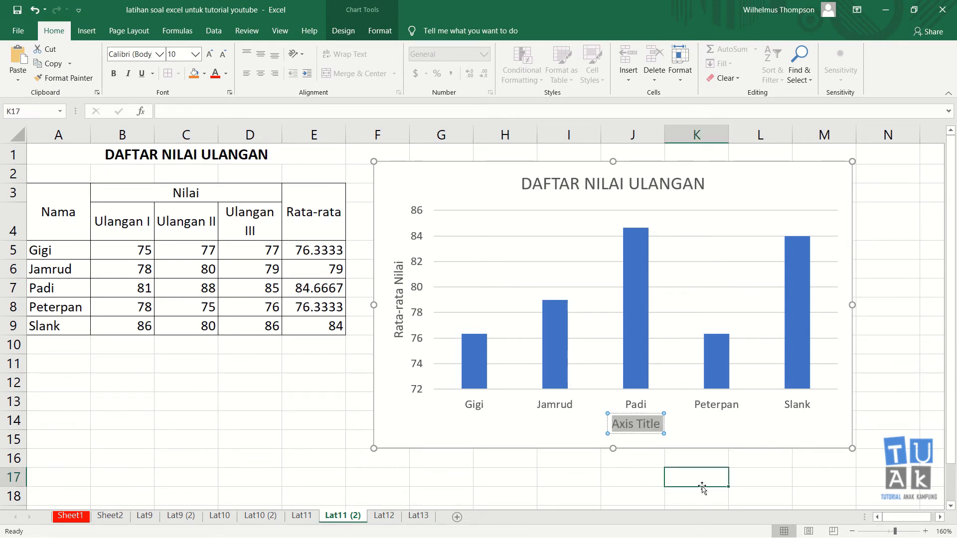
{"action": "left_click", "coordinate": [637, 426]}
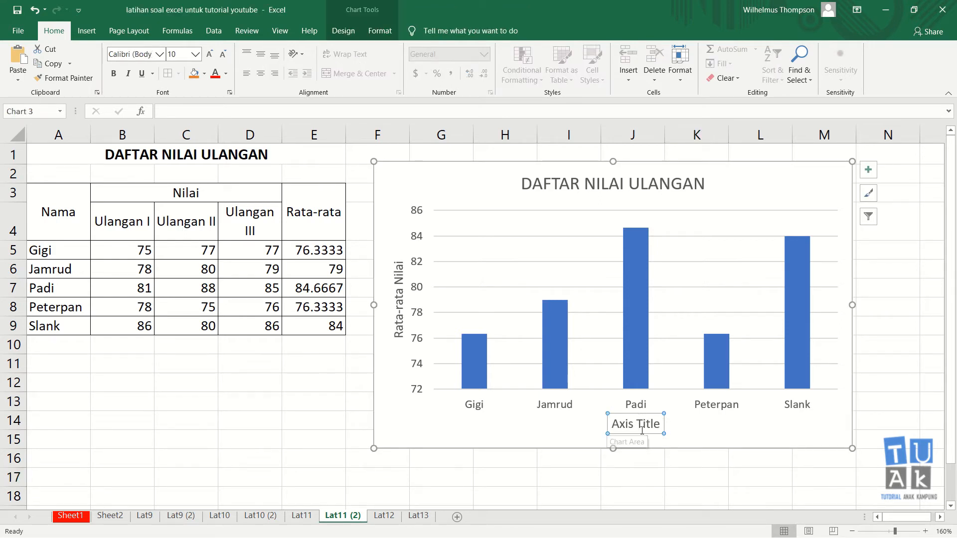
{"action": "left_click", "coordinate": [632, 424]}
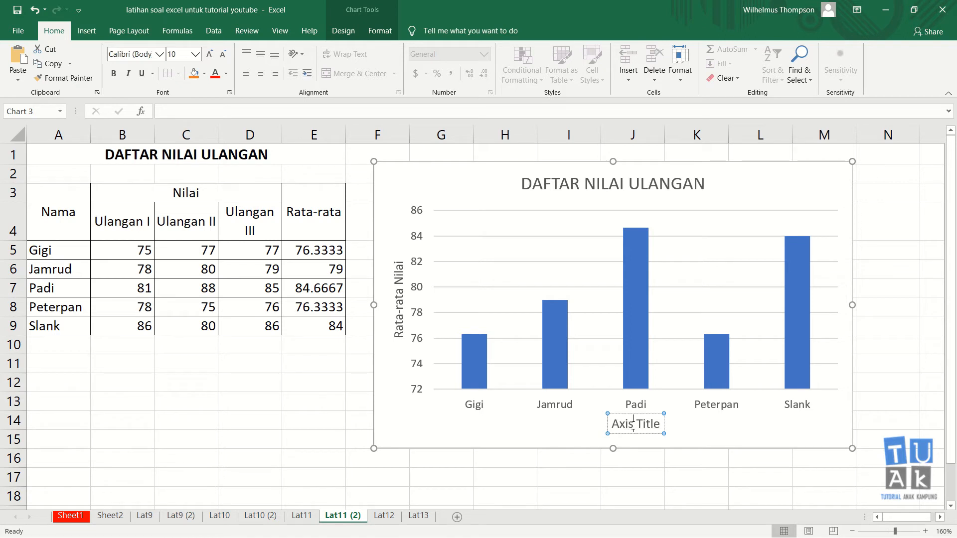
{"action": "key", "text": "ctrl+a"}
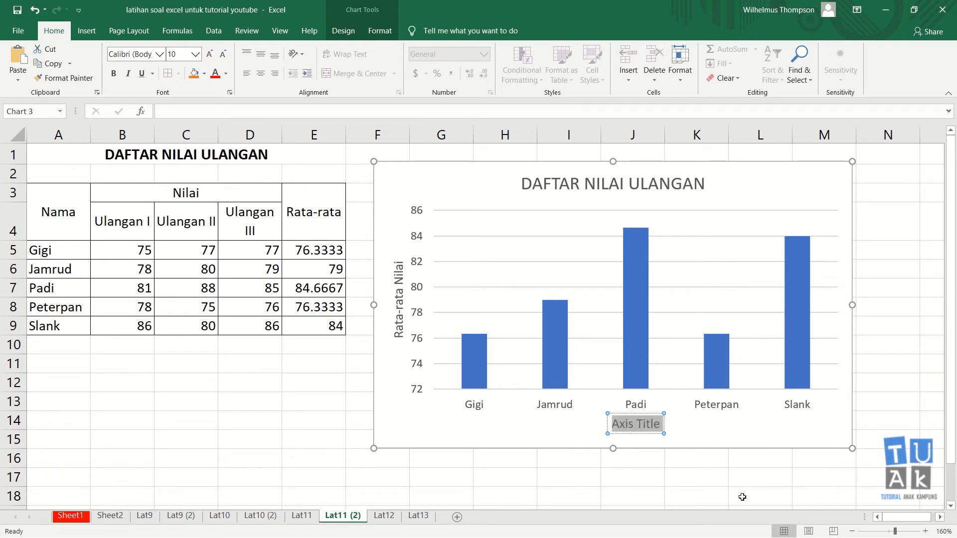
{"action": "type", "text": "Nama"}
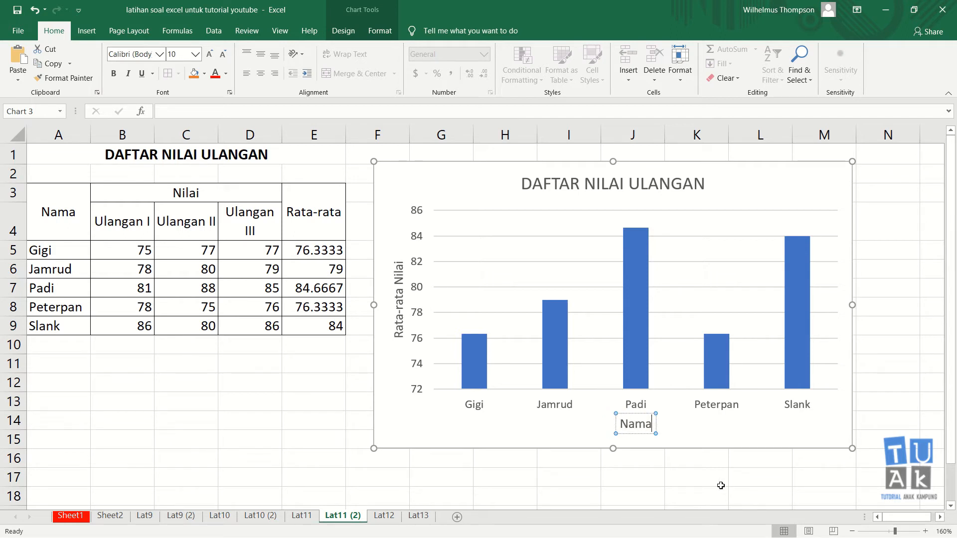
{"action": "type", "text": " Peserta Ula"}
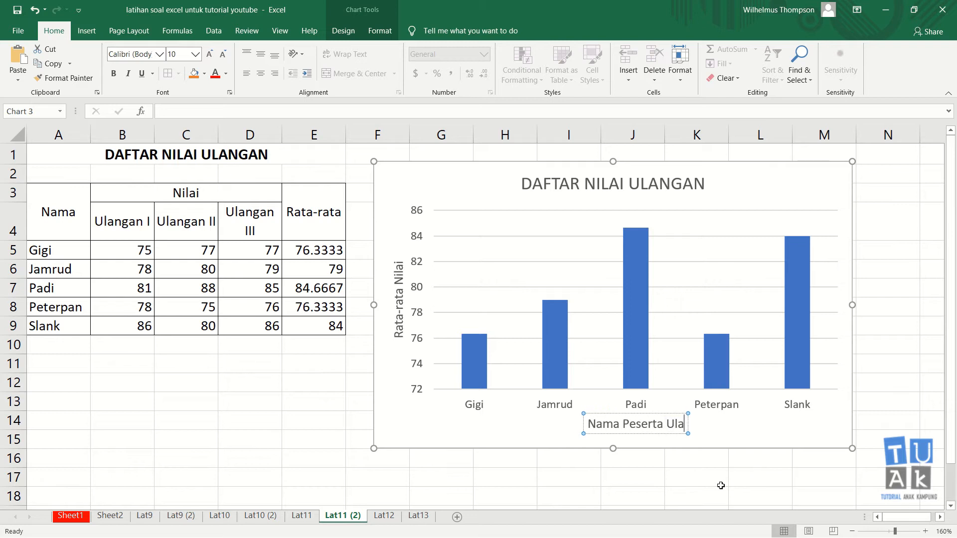
{"action": "type", "text": "ngan"}
{"action": "left_click", "coordinate": [721, 486]}
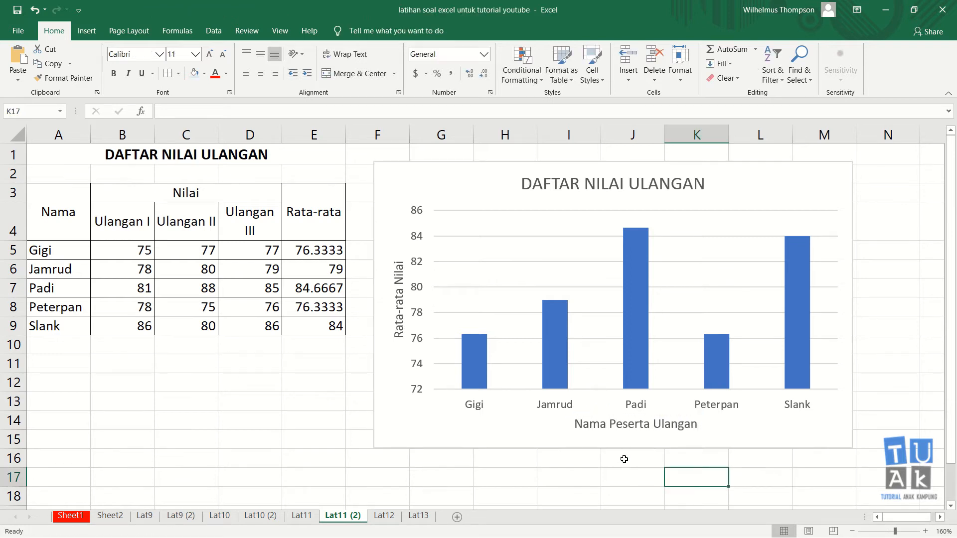
Step: Remove the word "Ulangan" from the horizontal axis title, leaving "Nama Peserta"
{"action": "left_click", "coordinate": [653, 423]}
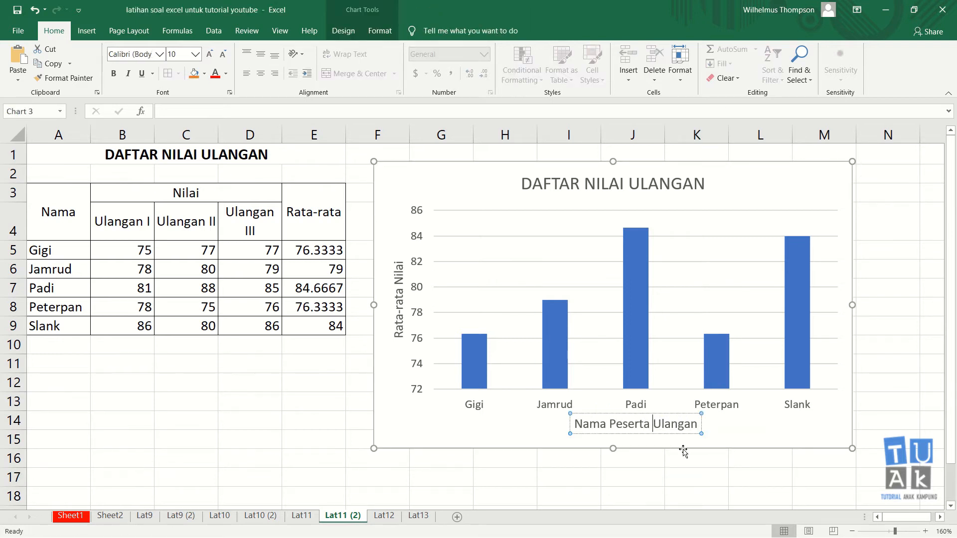
{"action": "key", "text": "Delete"}
{"action": "key", "text": "Delete"}
{"action": "key", "text": "Delete"}
{"action": "key", "text": "Delete"}
{"action": "key", "text": "Delete"}
{"action": "key", "text": "Delete"}
{"action": "key", "text": "Delete"}
{"action": "key", "text": "Delete"}
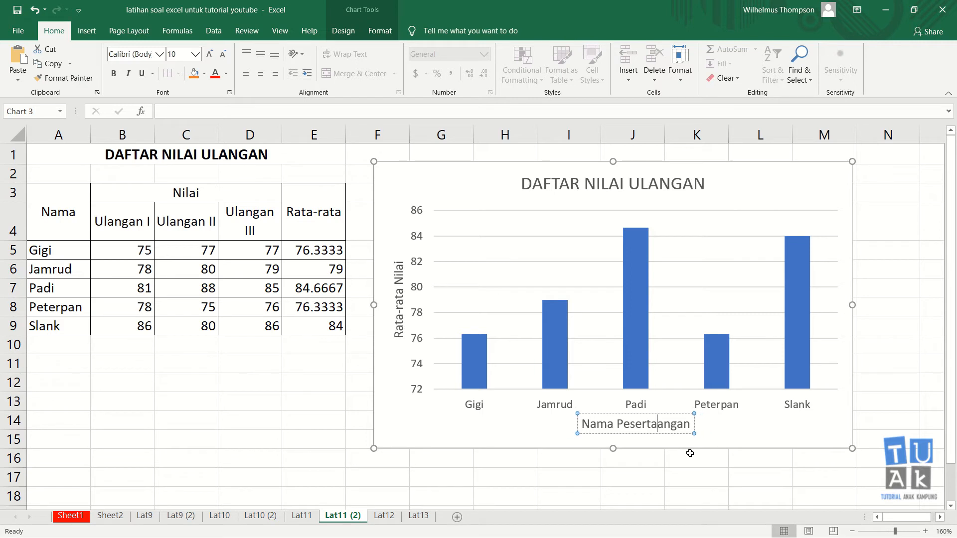
{"action": "left_click", "coordinate": [690, 473]}
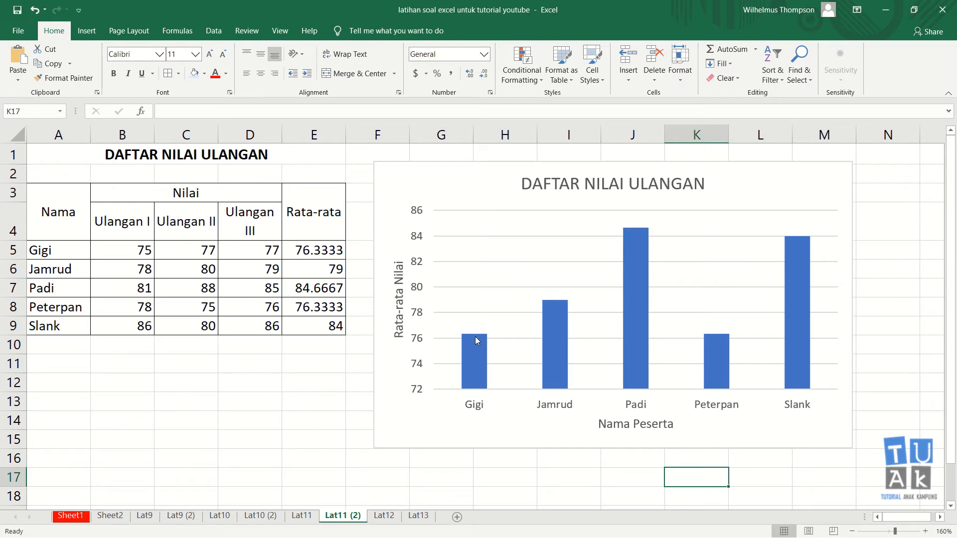
Step: Add data labels to the columns of the chart
{"action": "left_click", "coordinate": [836, 171]}
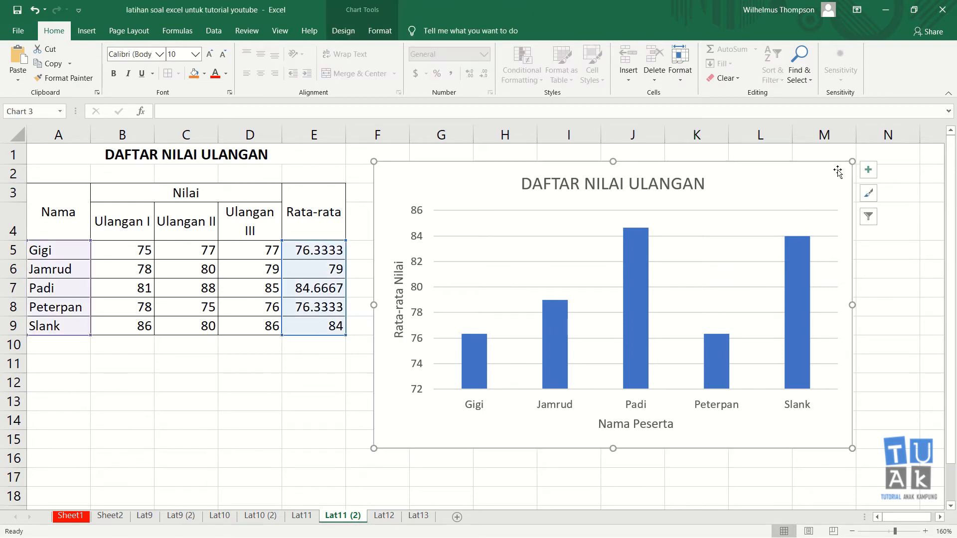
{"action": "left_click", "coordinate": [868, 170]}
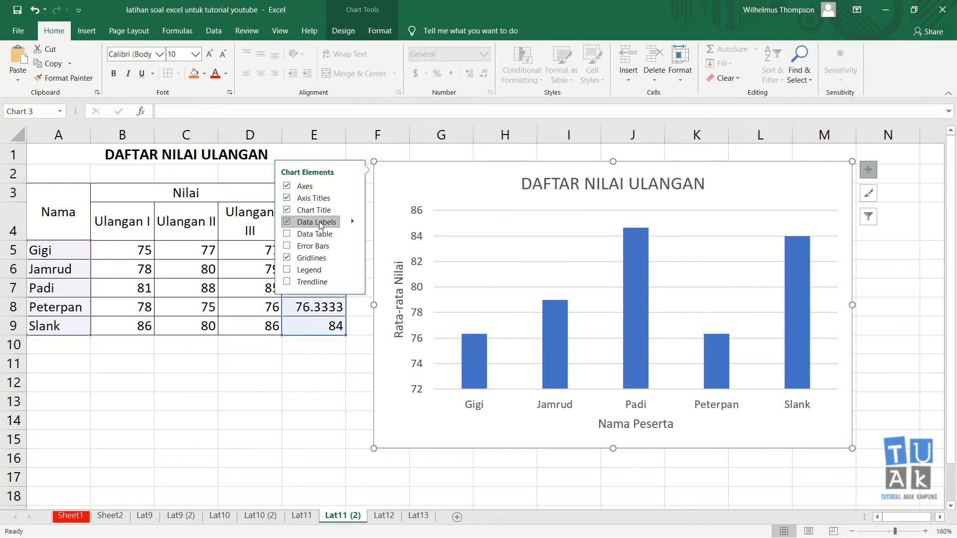
{"action": "left_click", "coordinate": [287, 221]}
{"action": "left_click", "coordinate": [323, 384]}
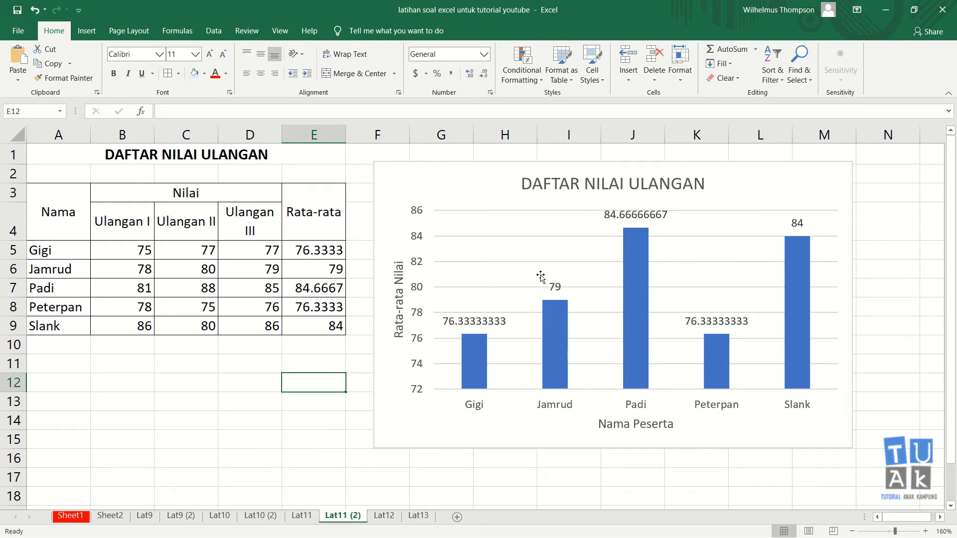
Step: Set the font color of all the chart's data labels to red
{"action": "left_click", "coordinate": [635, 216]}
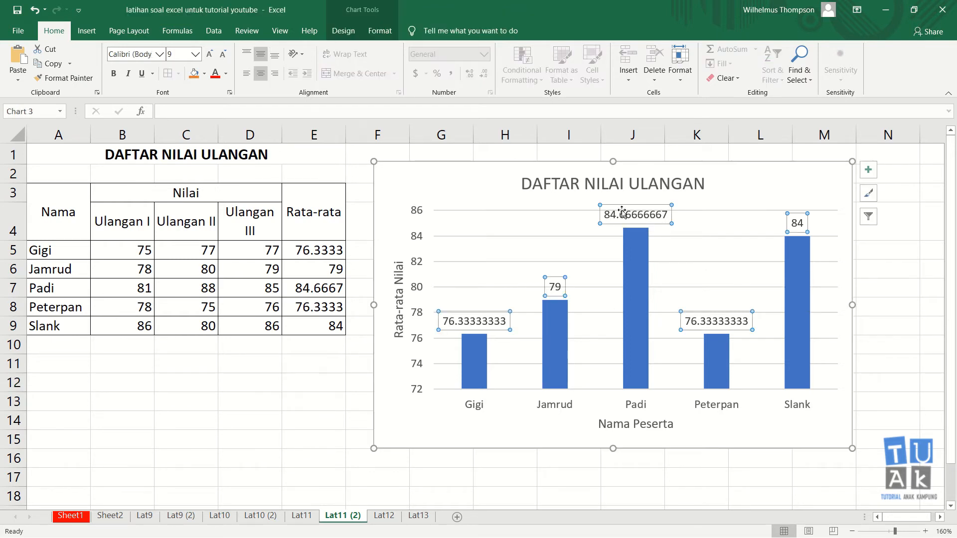
{"action": "left_click", "coordinate": [215, 73]}
{"action": "left_click", "coordinate": [873, 396]}
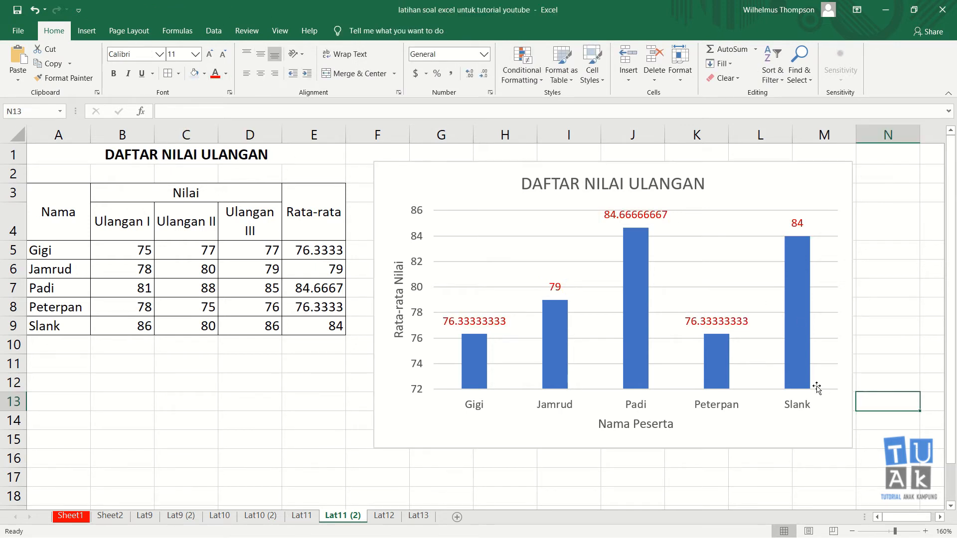
Step: Fill all columns of the chart's data series with black
{"action": "left_click", "coordinate": [559, 337]}
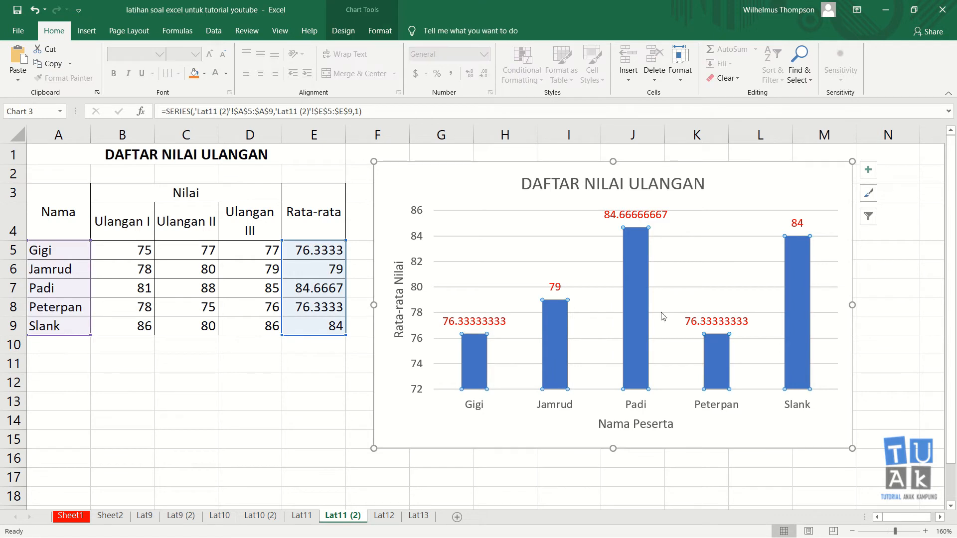
{"action": "left_click", "coordinate": [205, 73]}
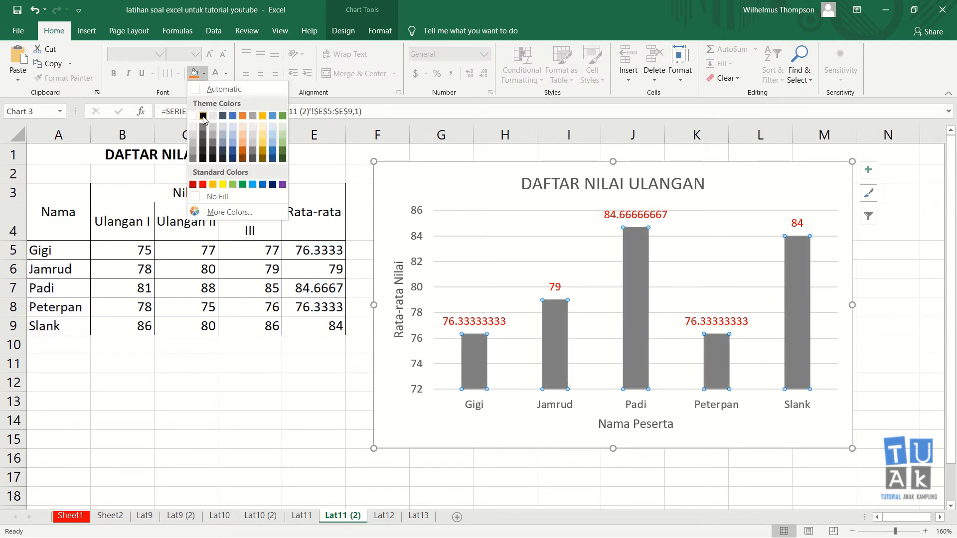
{"action": "left_click", "coordinate": [203, 116]}
{"action": "left_click", "coordinate": [905, 335]}
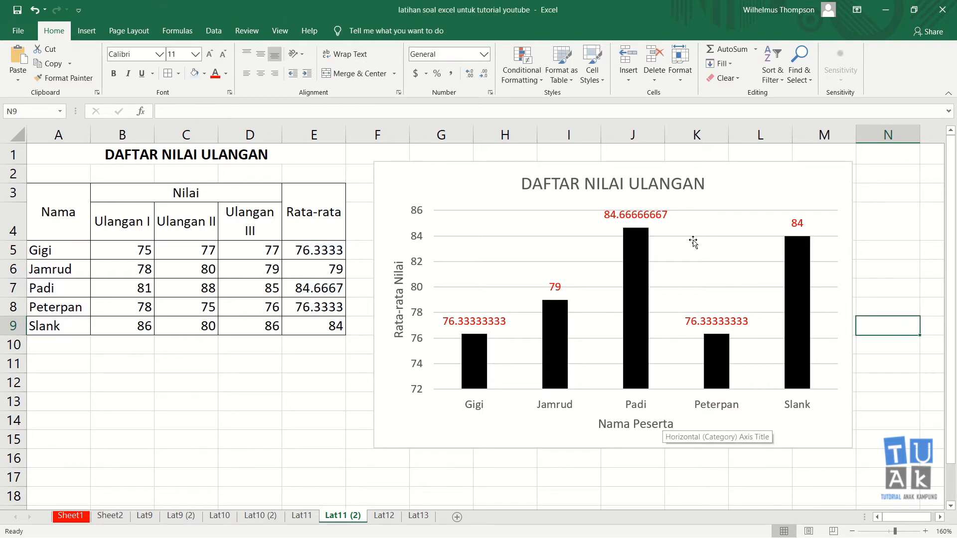
Step: Undo the black column fill and the red data label color
{"action": "mouse_move", "coordinate": [792, 284]}
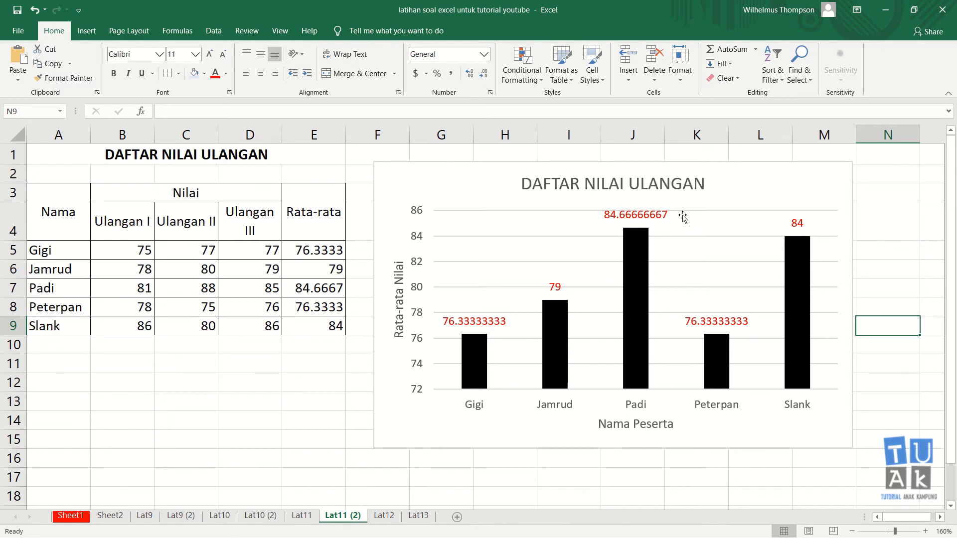
{"action": "left_click", "coordinate": [694, 234]}
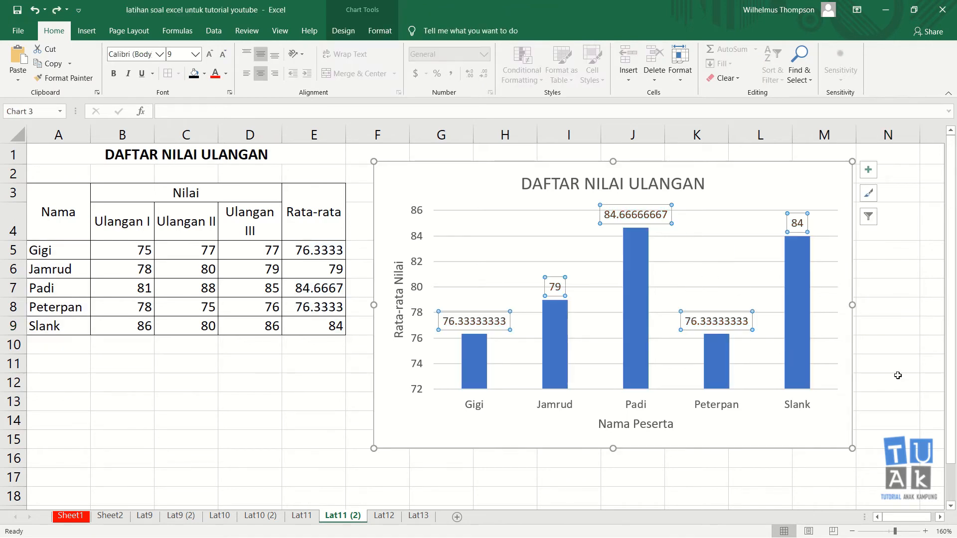
{"action": "left_click", "coordinate": [890, 340]}
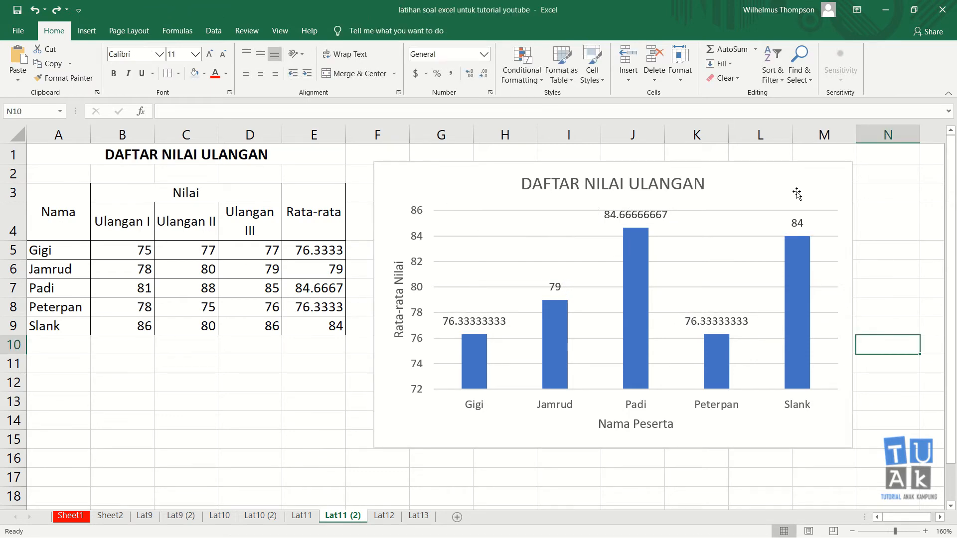
{"action": "mouse_move", "coordinate": [710, 363]}
{"action": "left_click", "coordinate": [872, 408]}
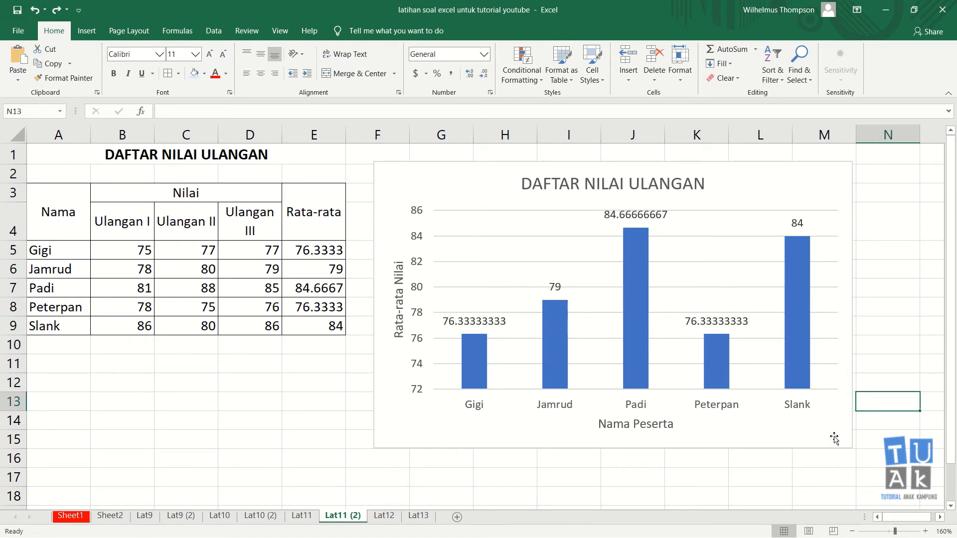
{"action": "left_click", "coordinate": [639, 474]}
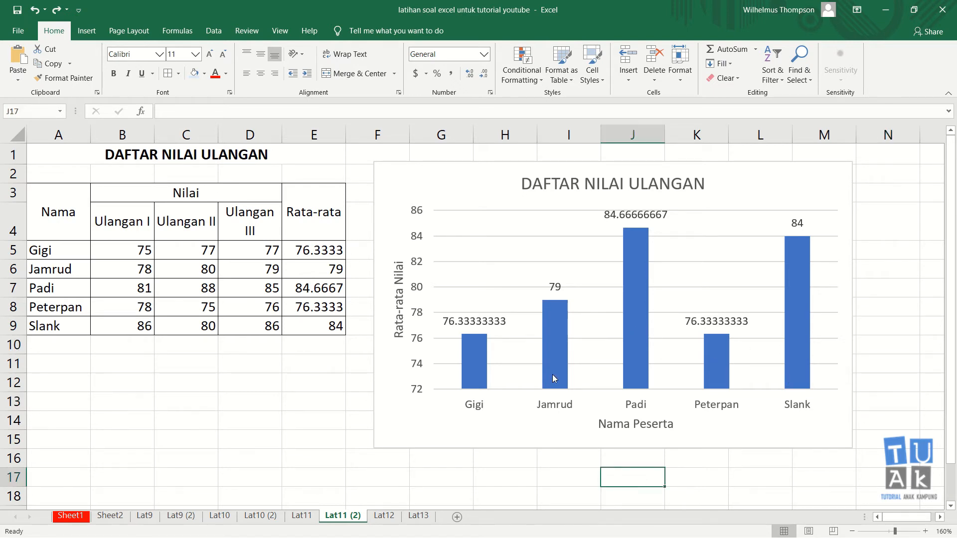
Step: Resize the chart to be wider and shorter, spanning columns F to N and ending at the table's last row, row 9
{"action": "left_click", "coordinate": [837, 445]}
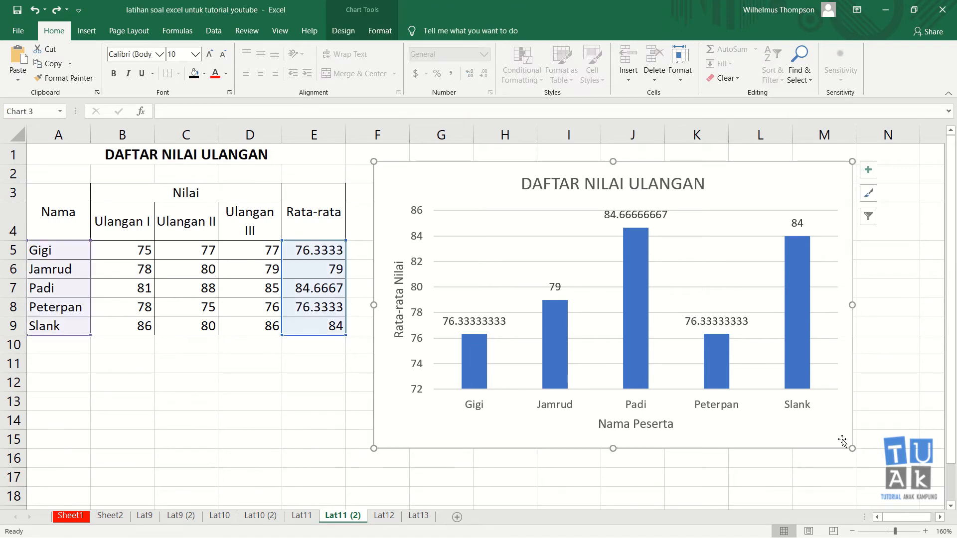
{"action": "left_click_drag", "start_coordinate": [852, 448], "coordinate": [543, 343]}
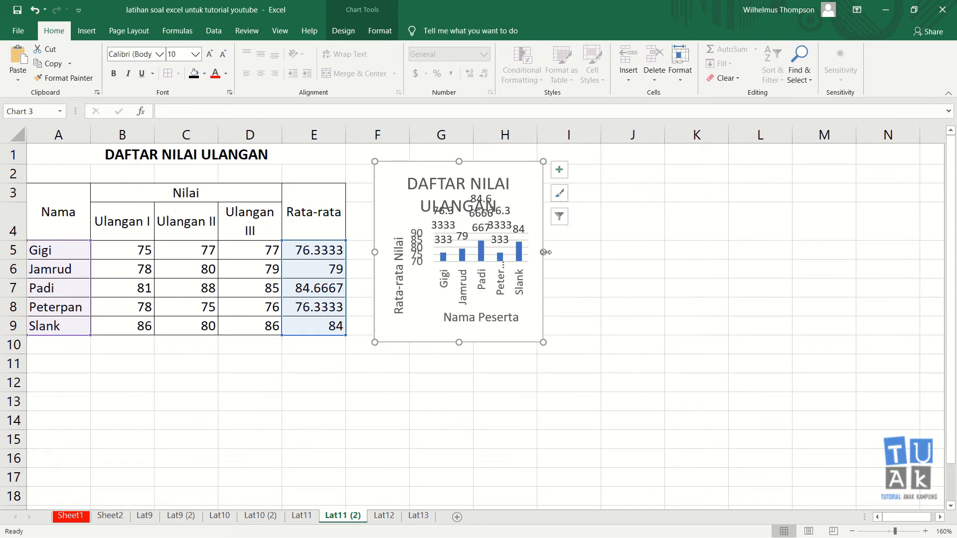
{"action": "left_click_drag", "start_coordinate": [545, 252], "coordinate": [925, 253]}
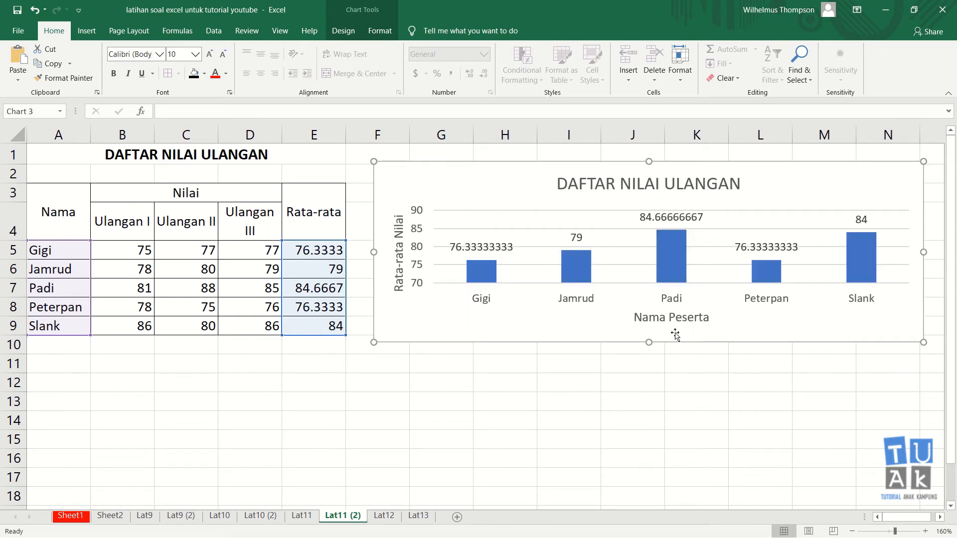
{"action": "left_click_drag", "start_coordinate": [649, 343], "coordinate": [648, 337]}
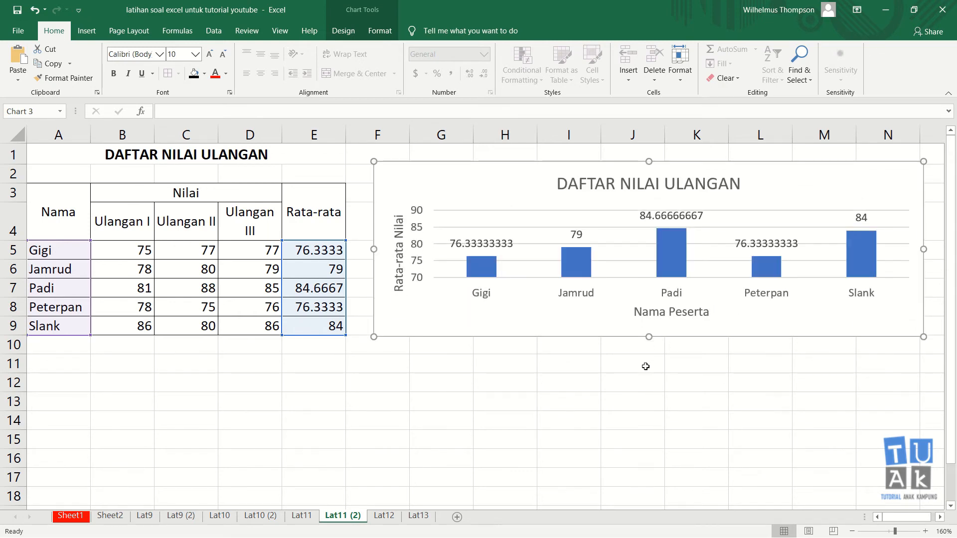
{"action": "left_click", "coordinate": [645, 366]}
{"action": "left_click", "coordinate": [397, 359]}
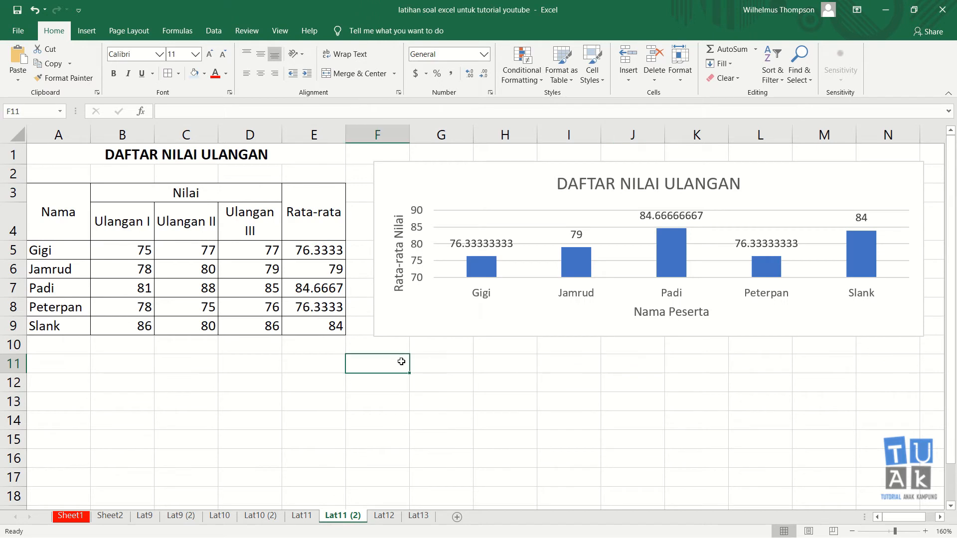
{"action": "left_click", "coordinate": [420, 364]}
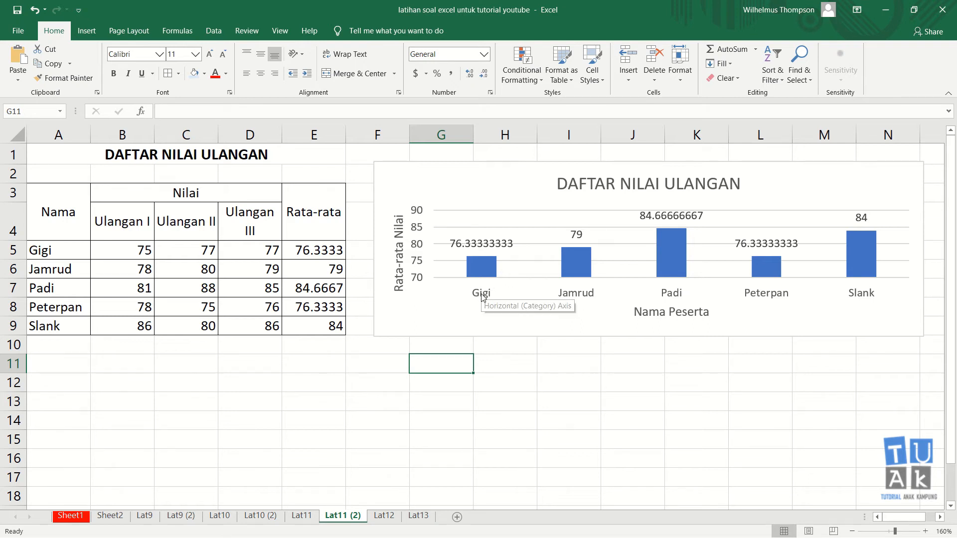
{"action": "left_click", "coordinate": [391, 360]}
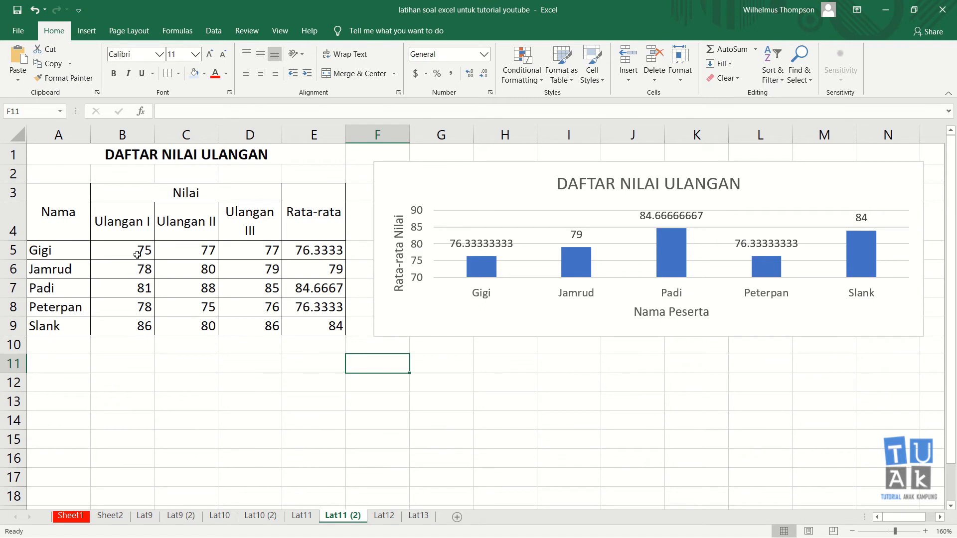
Step: Insert the recommended clustered column chart for the scores in B5:D9 and move it beside the table, over columns F to M
{"action": "left_click_drag", "start_coordinate": [137, 255], "coordinate": [249, 325]}
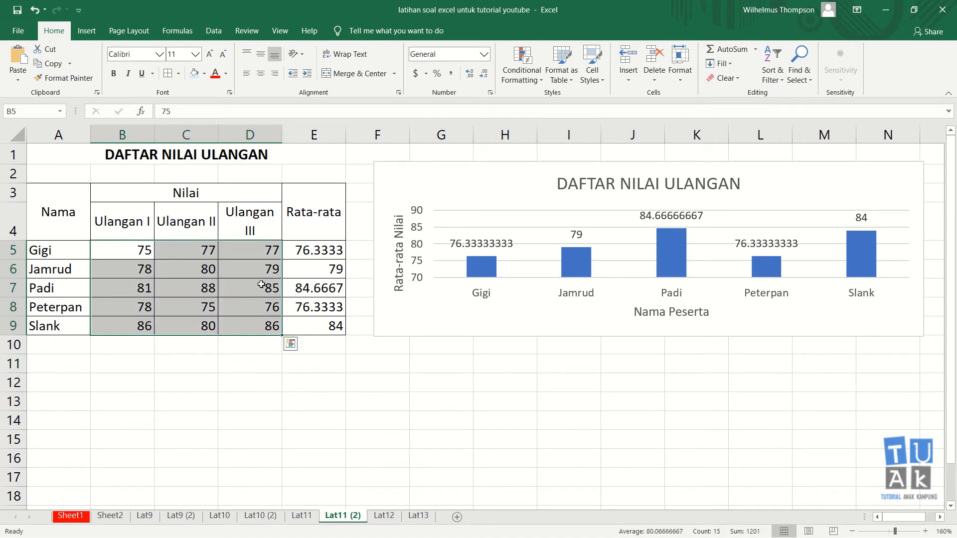
{"action": "left_click", "coordinate": [87, 30]}
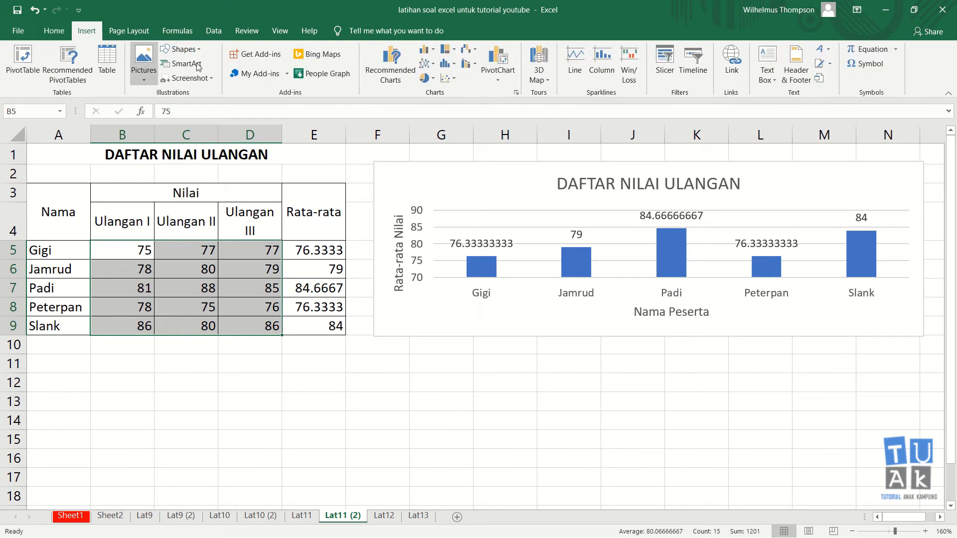
{"action": "left_click", "coordinate": [396, 79]}
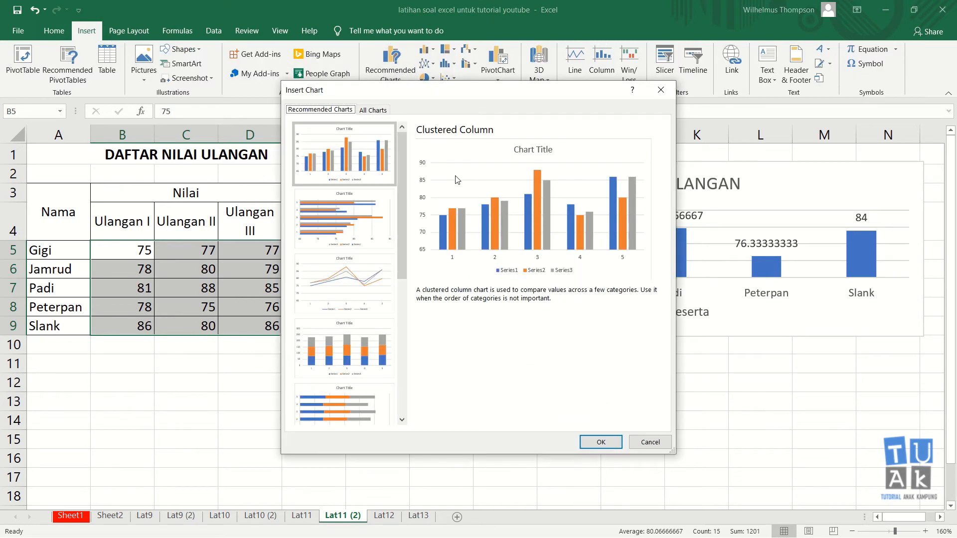
{"action": "left_click", "coordinate": [600, 442]}
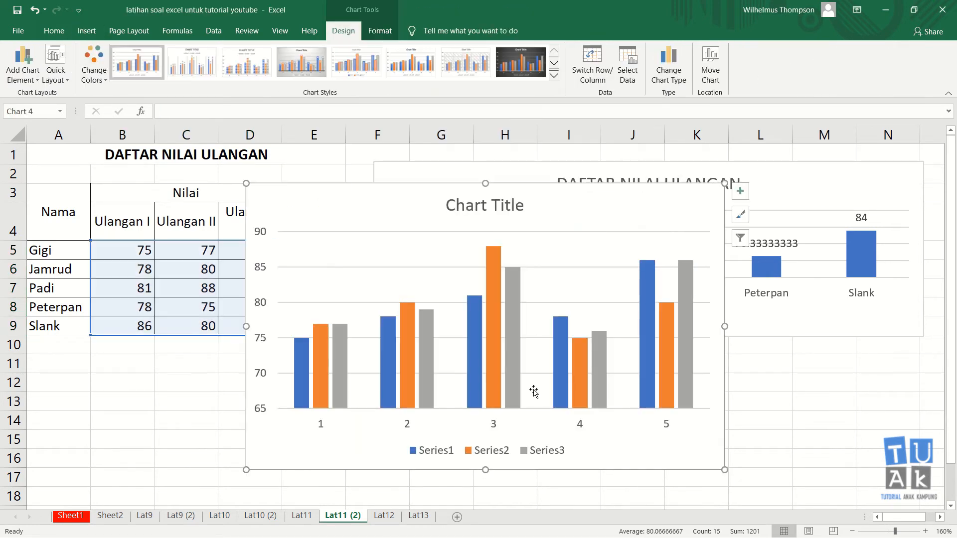
{"action": "left_click_drag", "start_coordinate": [408, 192], "coordinate": [525, 260]}
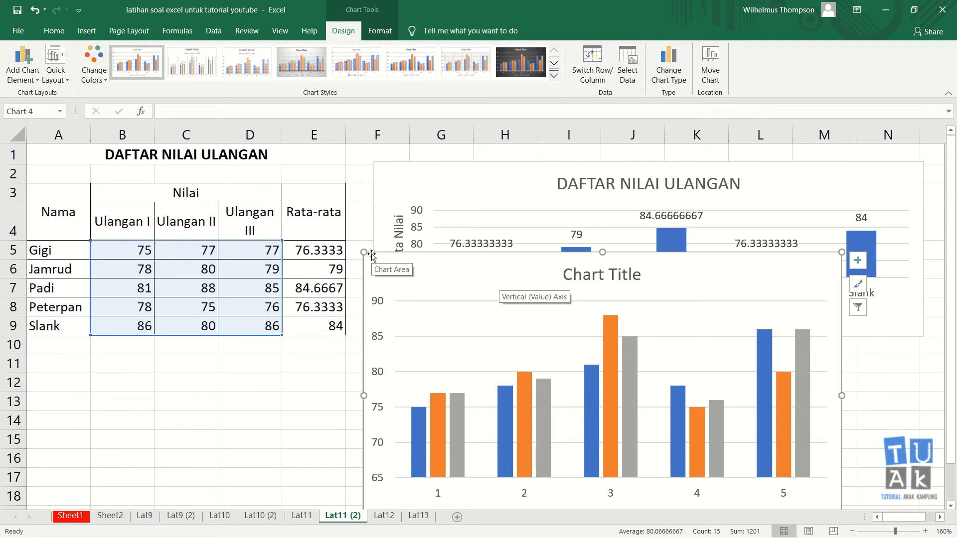
{"action": "left_click_drag", "start_coordinate": [370, 252], "coordinate": [370, 180]}
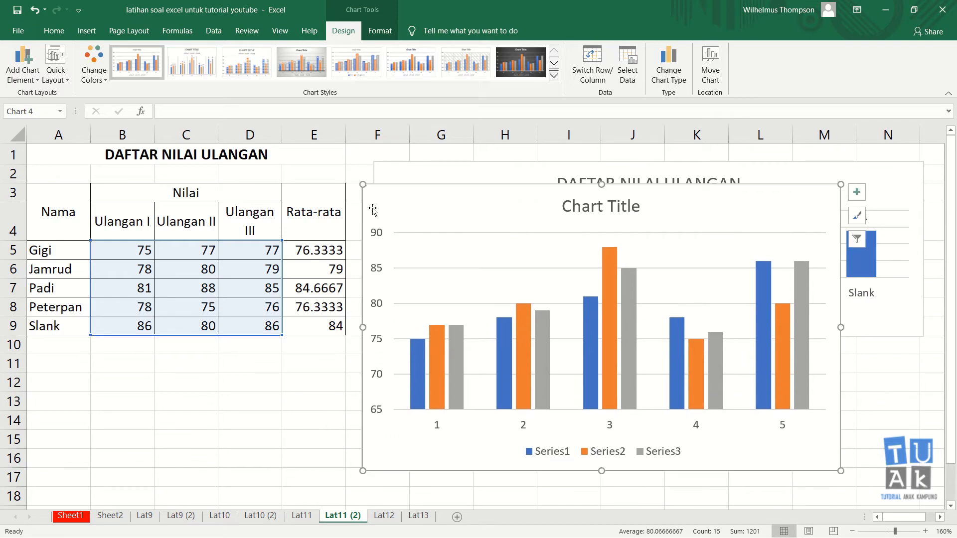
Step: Try to name the new chart's first data series from the header cells B4:D4
{"action": "mouse_move", "coordinate": [441, 361]}
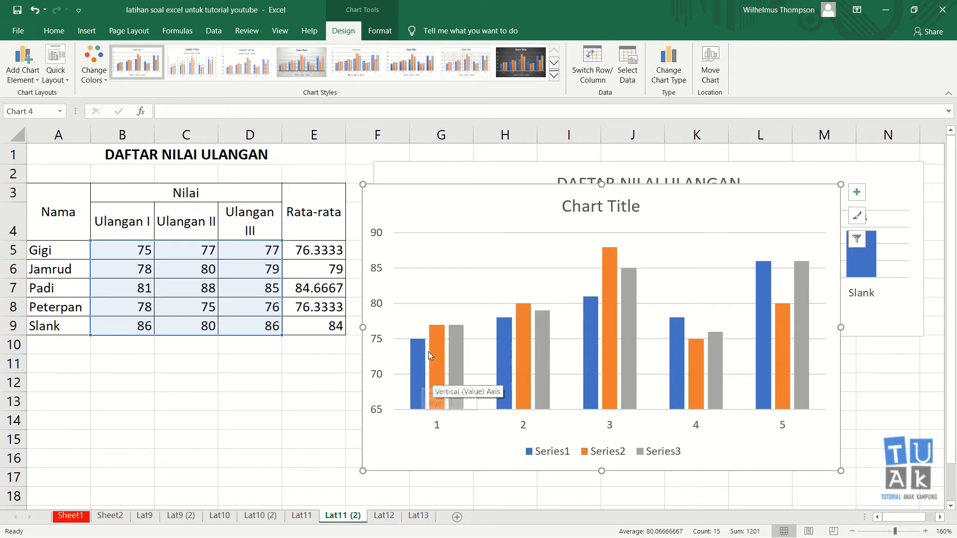
{"action": "mouse_move", "coordinate": [414, 384]}
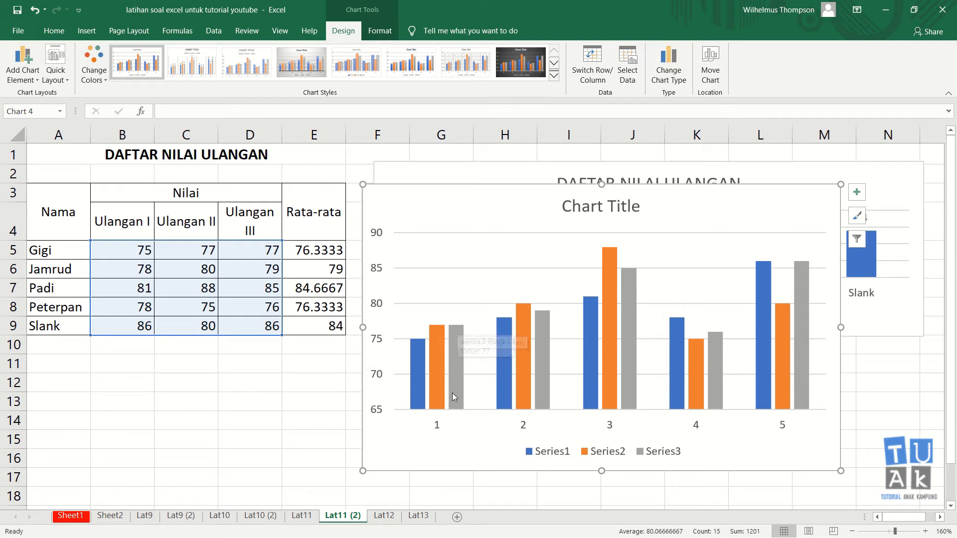
{"action": "left_click", "coordinate": [560, 456]}
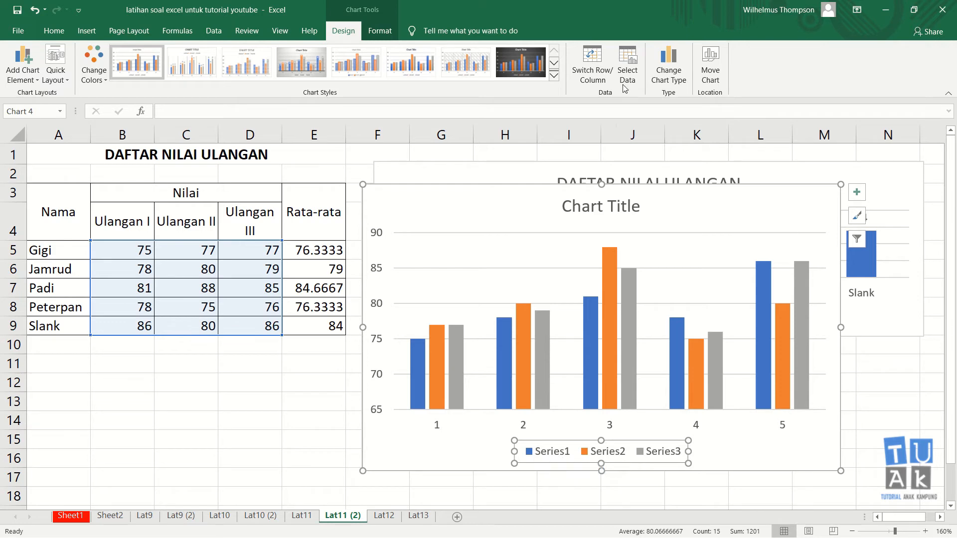
{"action": "left_click", "coordinate": [627, 66]}
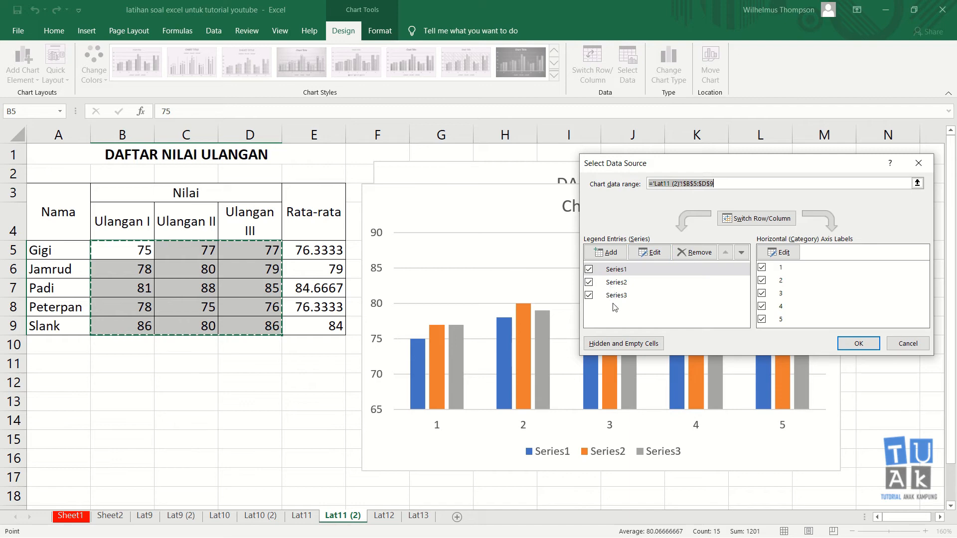
{"action": "left_click", "coordinate": [653, 258]}
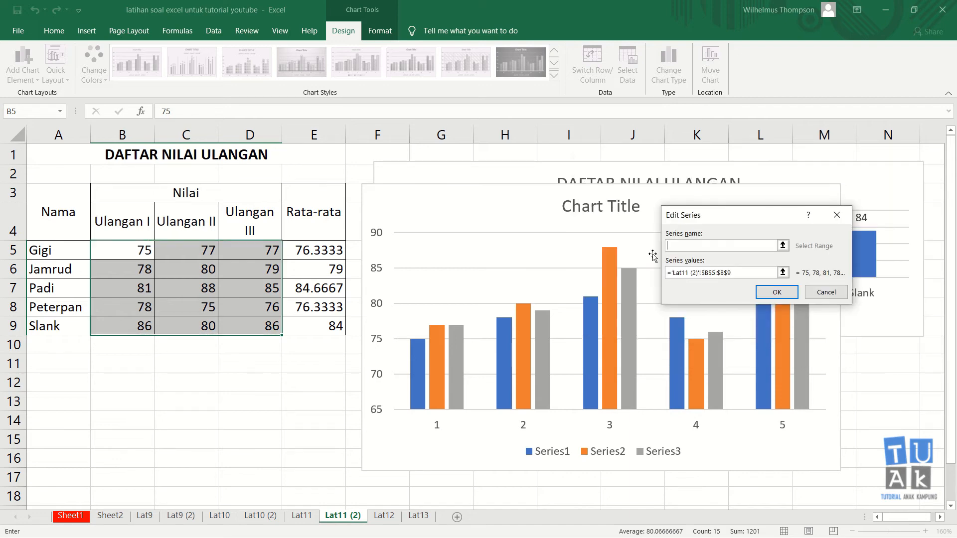
{"action": "left_click", "coordinate": [783, 245]}
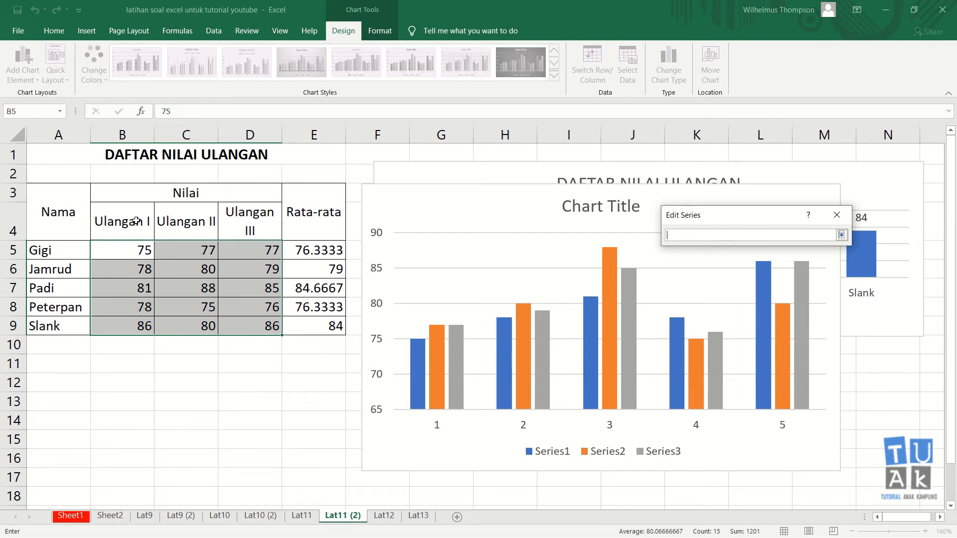
{"action": "left_click_drag", "start_coordinate": [135, 221], "coordinate": [239, 225]}
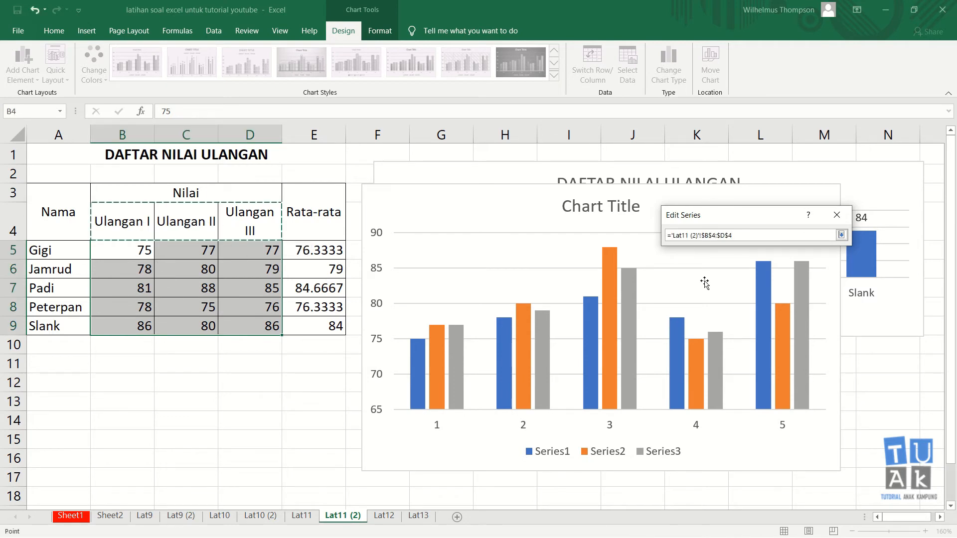
{"action": "left_click", "coordinate": [841, 235]}
{"action": "left_click", "coordinate": [789, 295]}
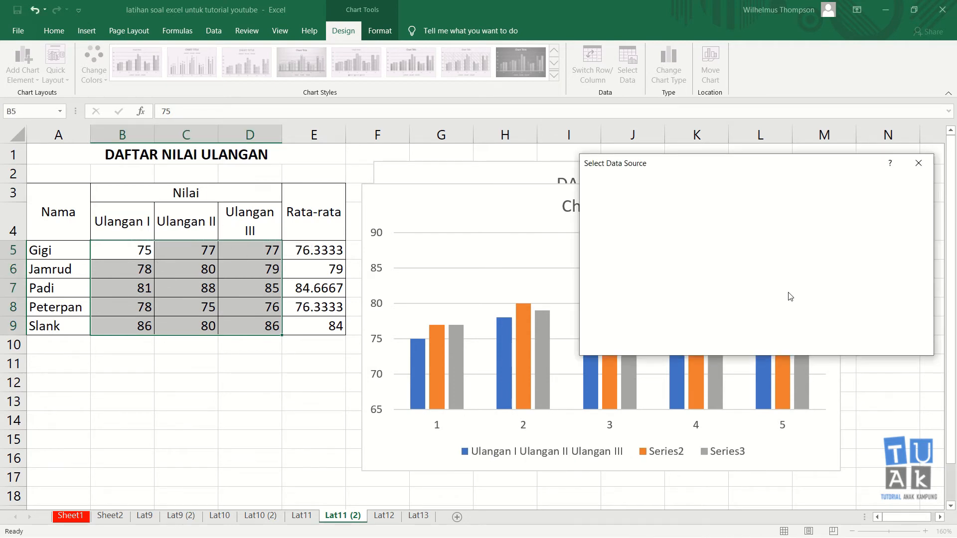
{"action": "left_click", "coordinate": [857, 341]}
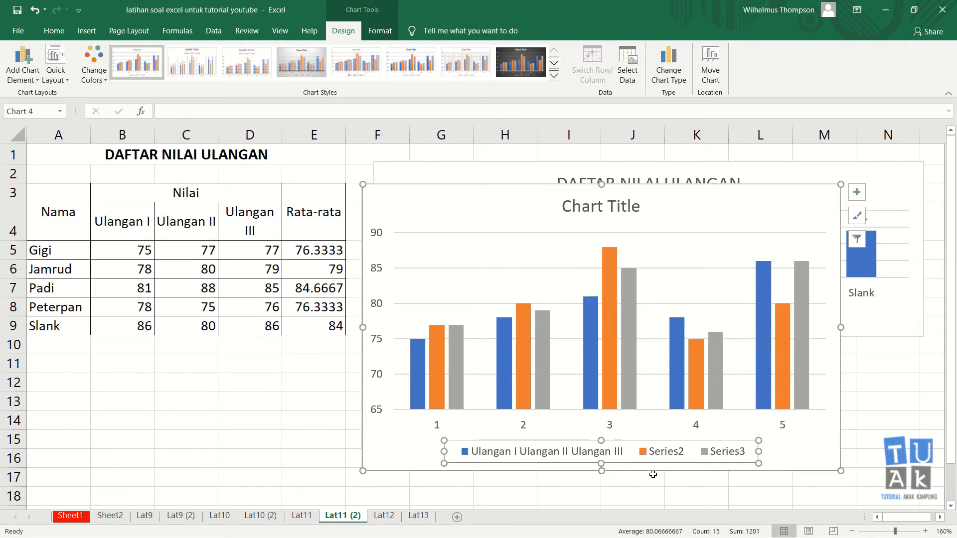
{"action": "left_click", "coordinate": [631, 493]}
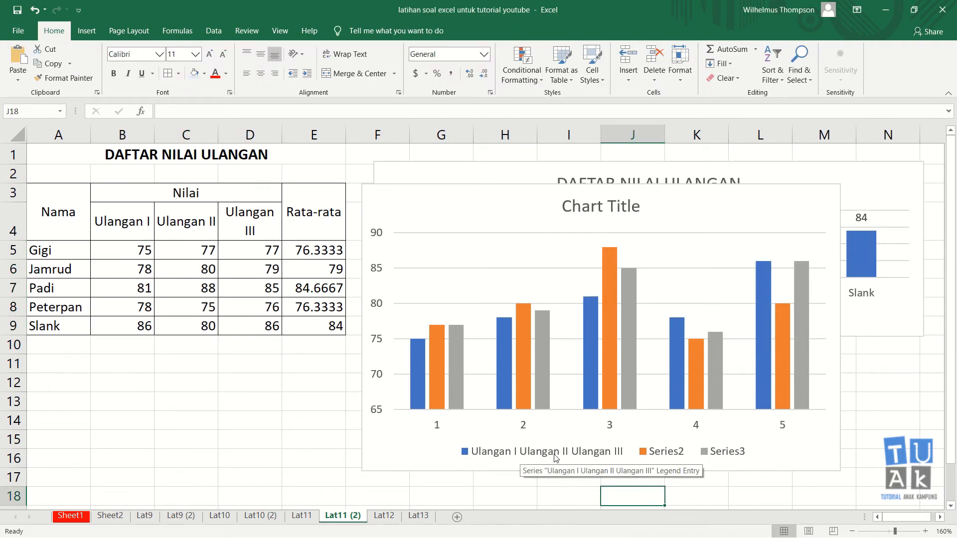
Step: Undo the first series' name change in the new chart
{"action": "left_click", "coordinate": [674, 455]}
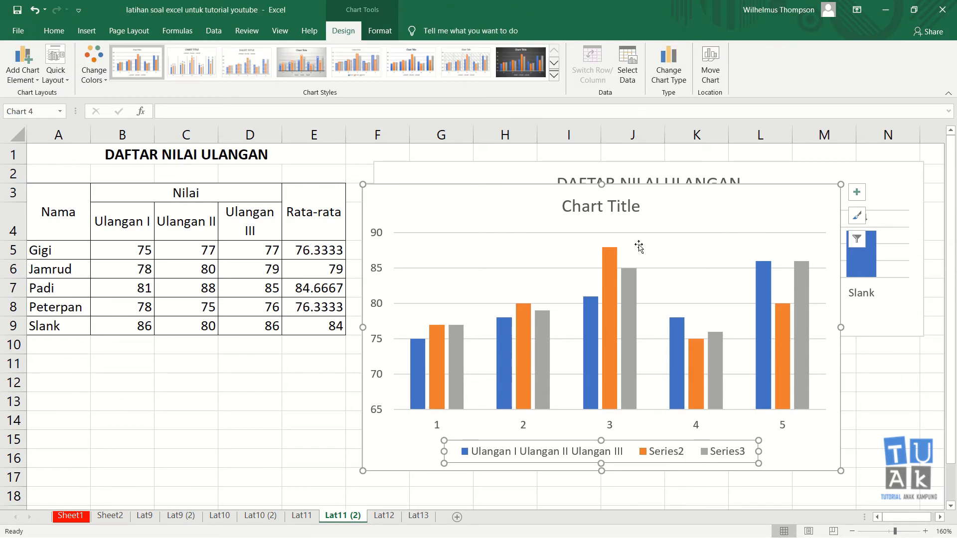
{"action": "key", "text": "ctrl+z"}
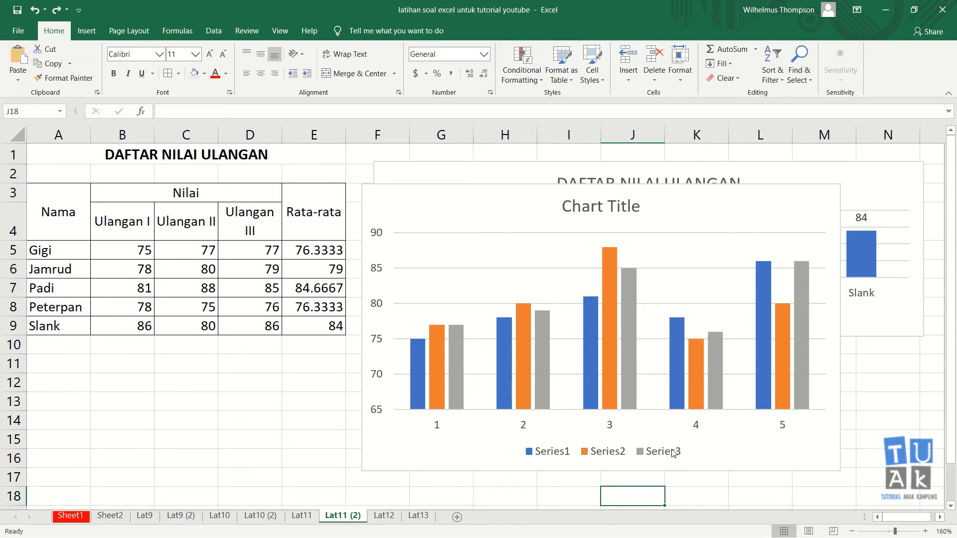
{"action": "left_click", "coordinate": [672, 452]}
{"action": "left_click", "coordinate": [649, 491]}
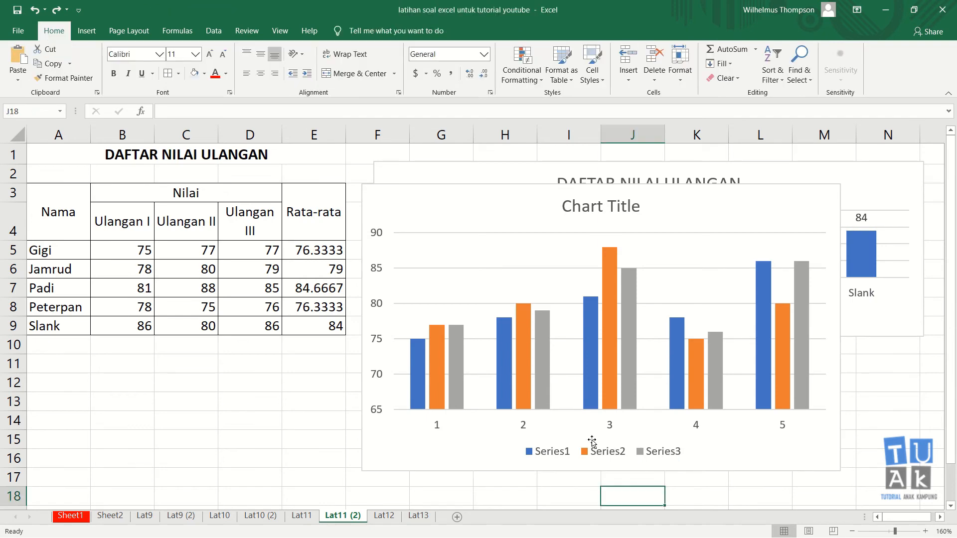
Step: Edit the new chart's data source so the first series takes its name, Ulangan I, from cell B4
{"action": "left_click", "coordinate": [586, 454]}
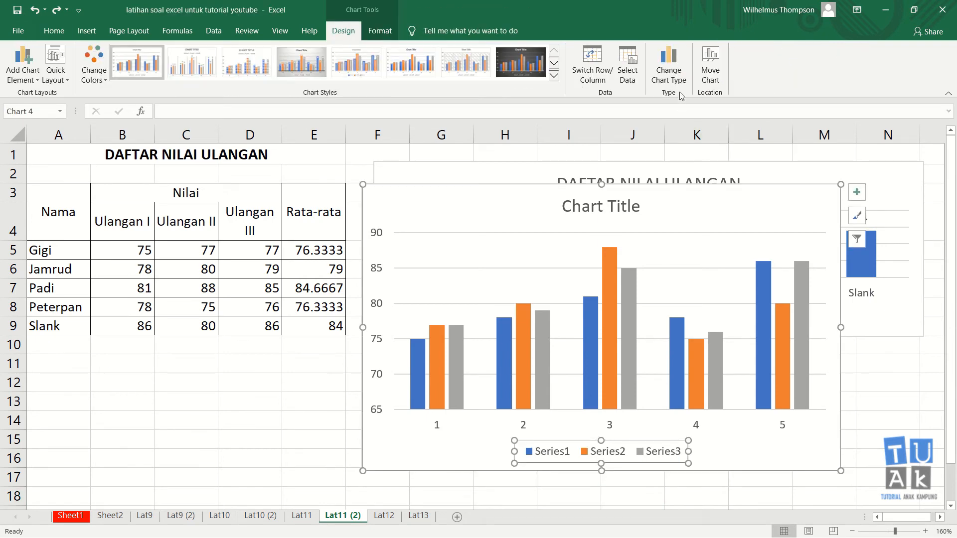
{"action": "left_click", "coordinate": [623, 75]}
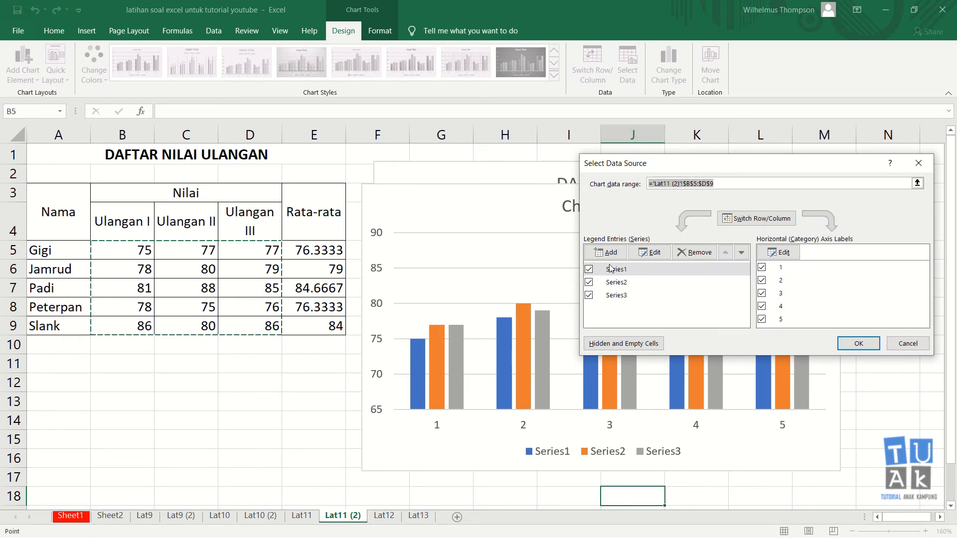
{"action": "left_click", "coordinate": [649, 253]}
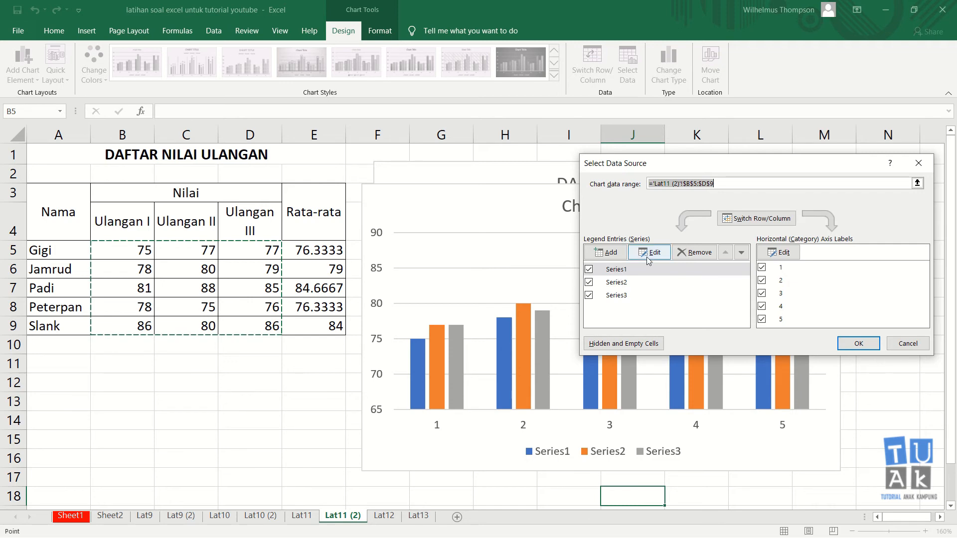
{"action": "left_click", "coordinate": [134, 221]}
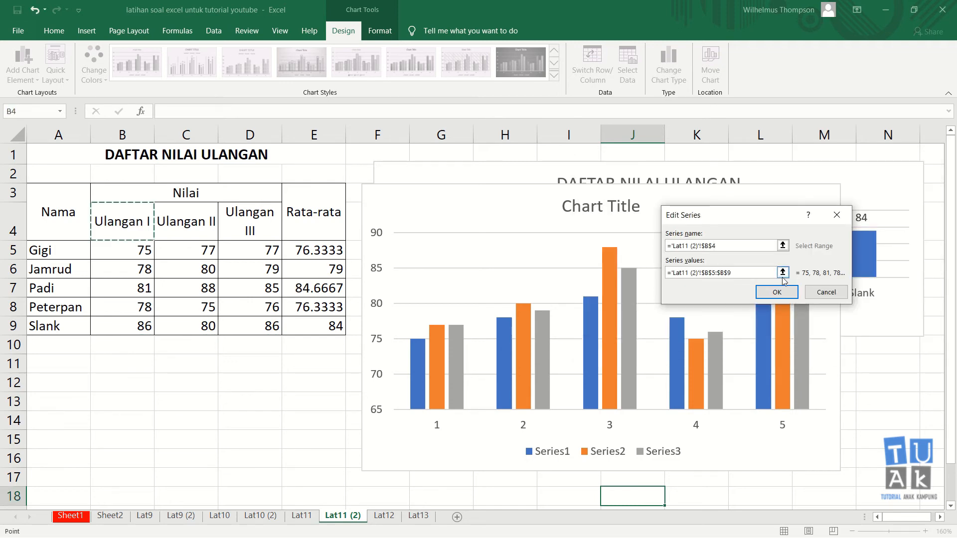
{"action": "left_click", "coordinate": [778, 292]}
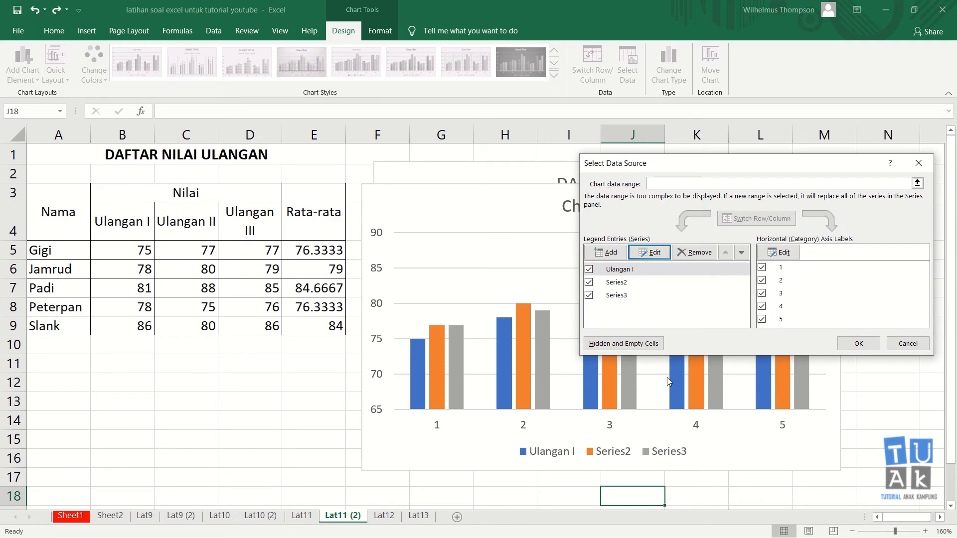
Step: Name the second data series Ulangan II by referencing cell C4
{"action": "left_click", "coordinate": [627, 288]}
{"action": "left_click", "coordinate": [645, 253]}
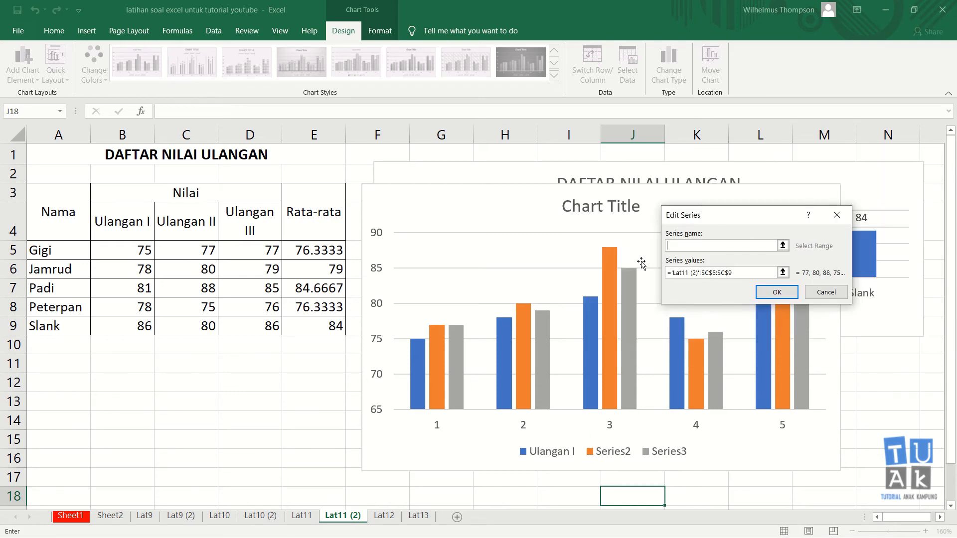
{"action": "left_click", "coordinate": [170, 218]}
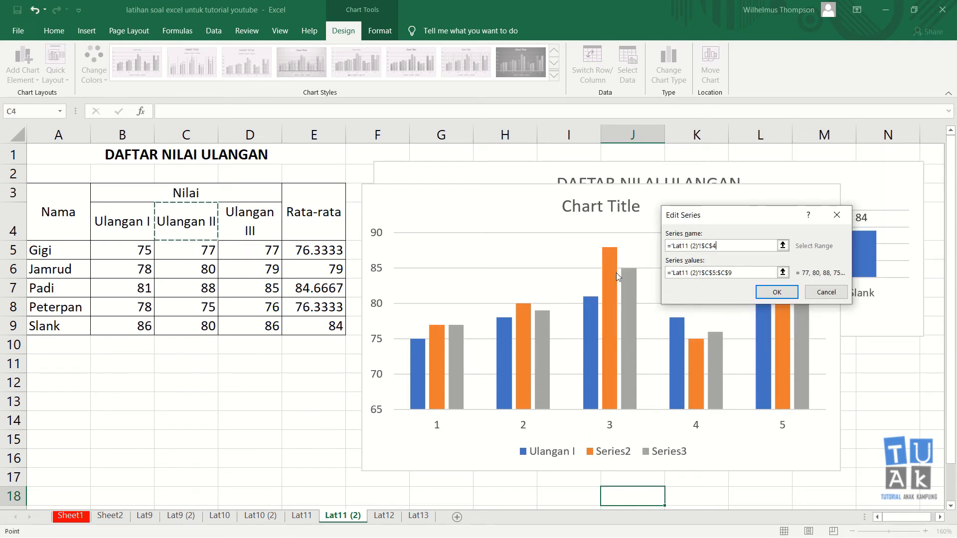
{"action": "left_click", "coordinate": [792, 293]}
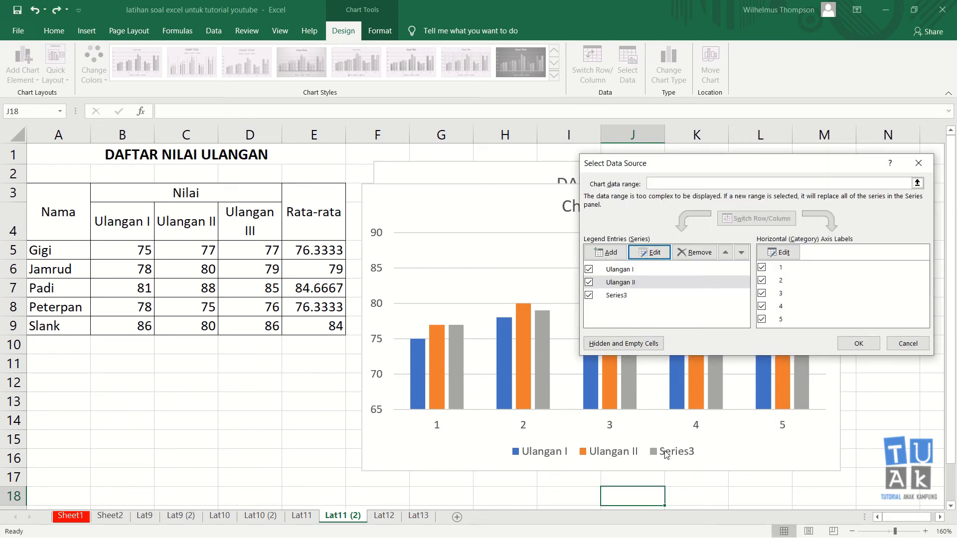
Step: Name the third data series Ulangan III by referencing cell D4, and apply the data source changes
{"action": "left_click", "coordinate": [617, 295]}
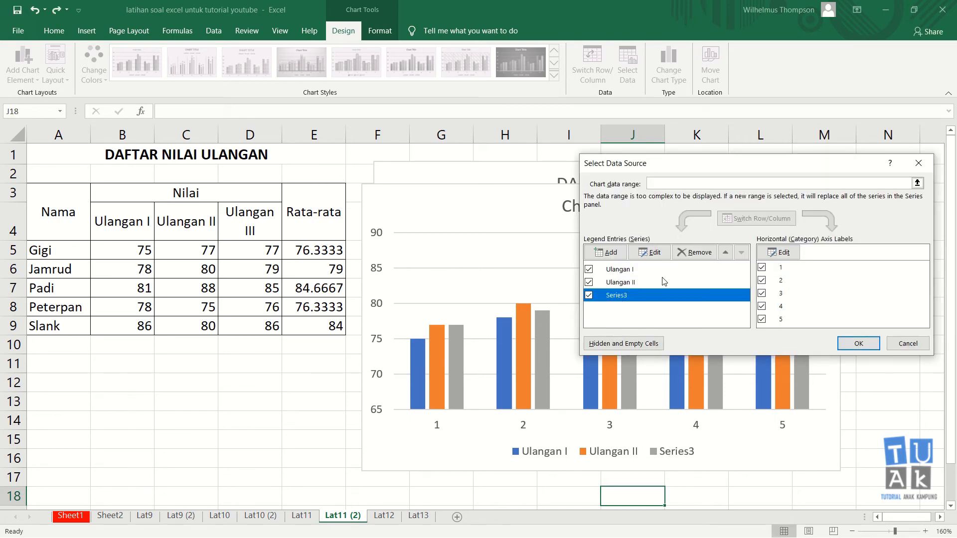
{"action": "left_click", "coordinate": [648, 252]}
{"action": "left_click", "coordinate": [248, 222]}
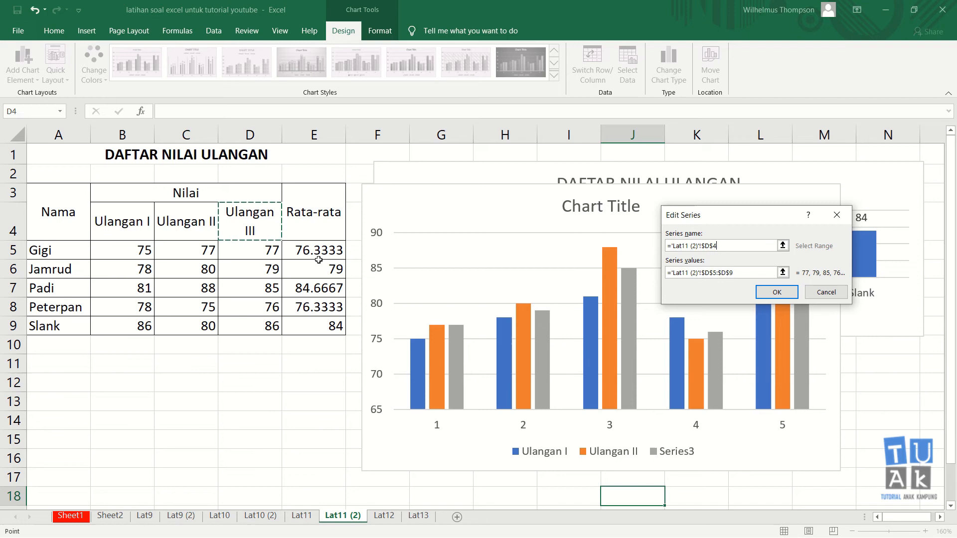
{"action": "left_click", "coordinate": [791, 294]}
{"action": "left_click", "coordinate": [859, 343]}
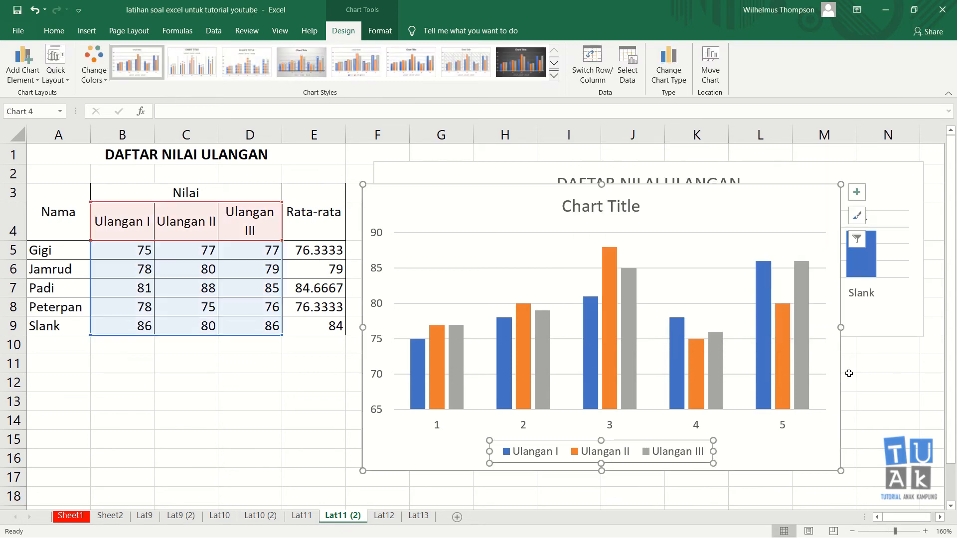
{"action": "left_click", "coordinate": [763, 482]}
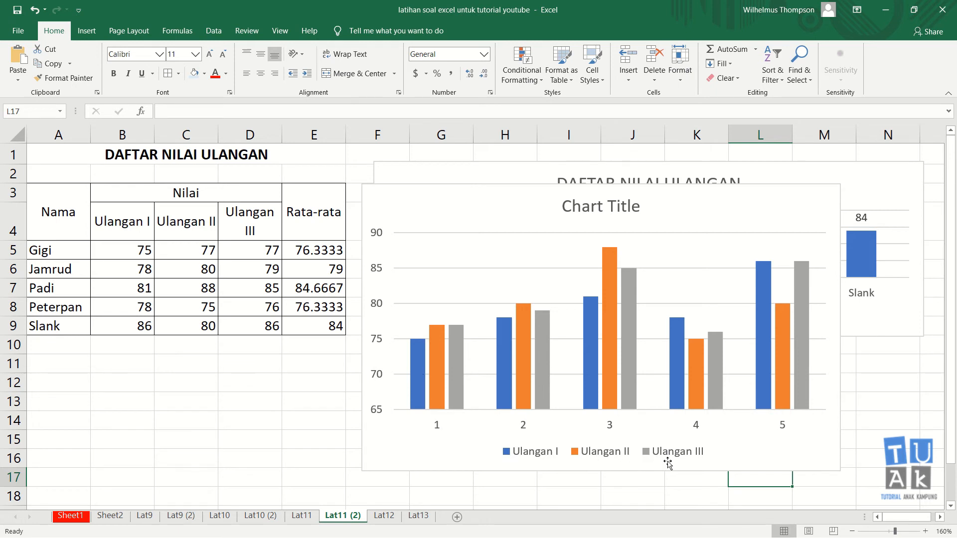
{"action": "mouse_move", "coordinate": [804, 361]}
{"action": "left_click", "coordinate": [638, 493]}
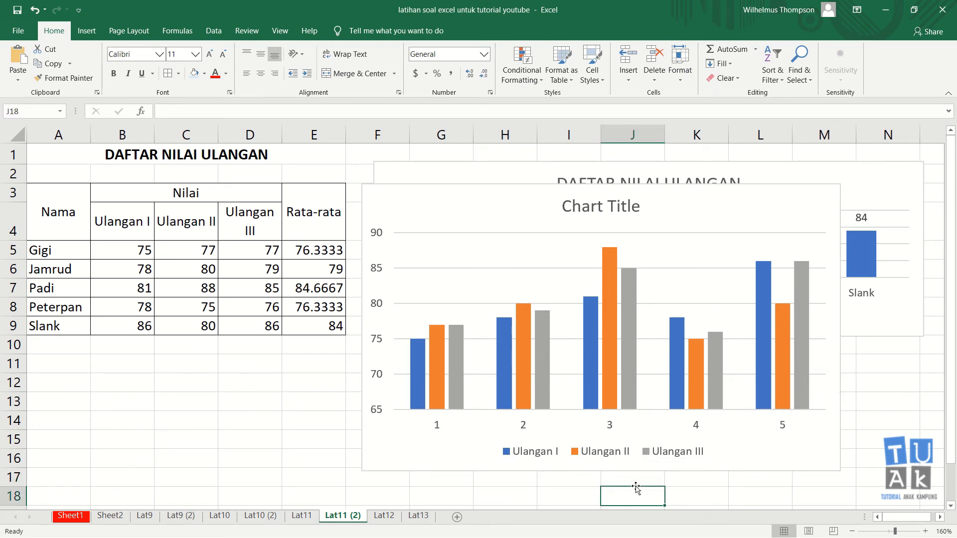
Step: Replace the placeholder title of the three-series chart with Daftar Nilai Ulangan
{"action": "left_click", "coordinate": [609, 206]}
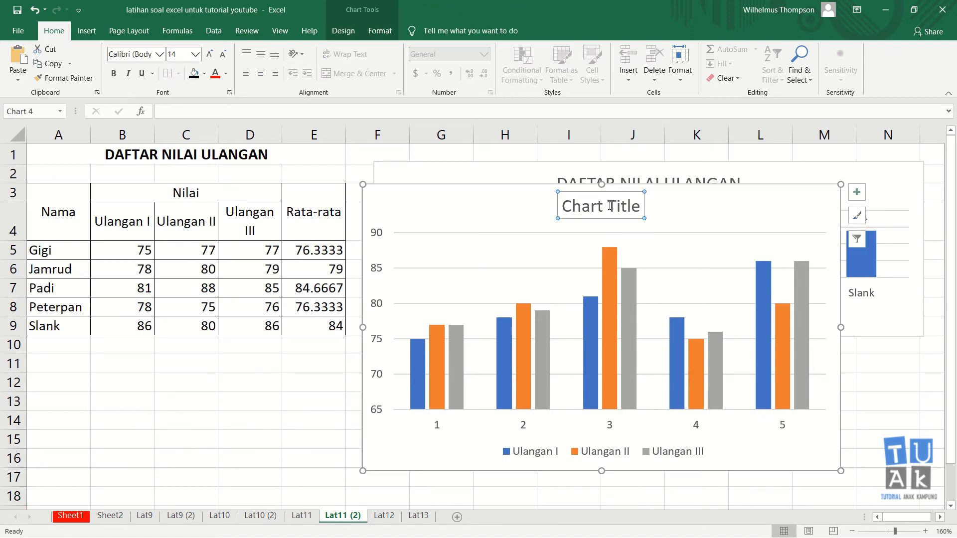
{"action": "left_click", "coordinate": [575, 207]}
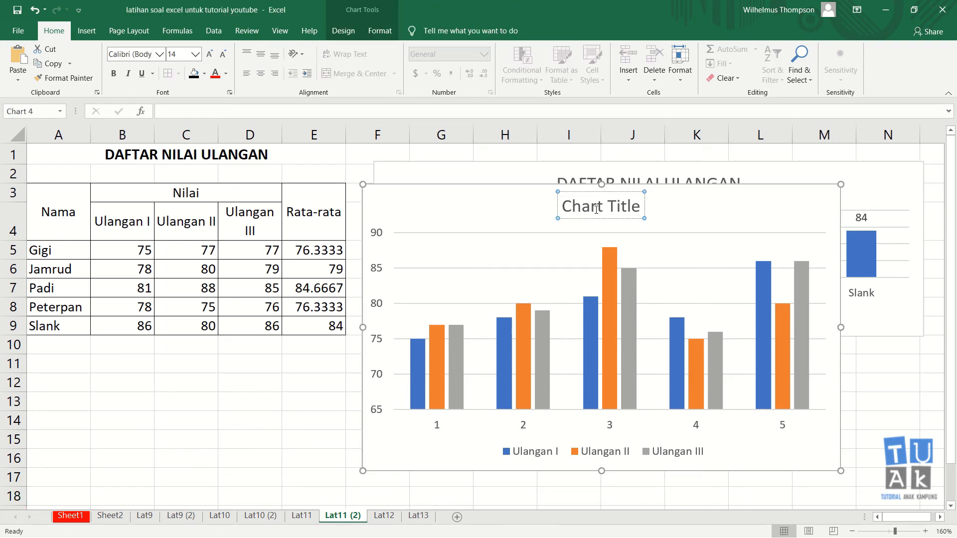
{"action": "triple_click", "coordinate": [596, 209]}
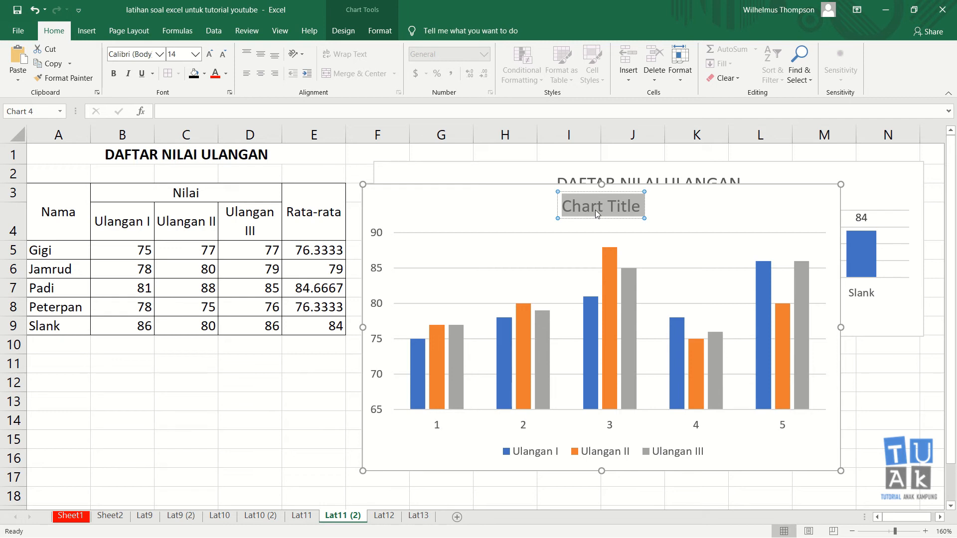
{"action": "type", "text": "Daftar "}
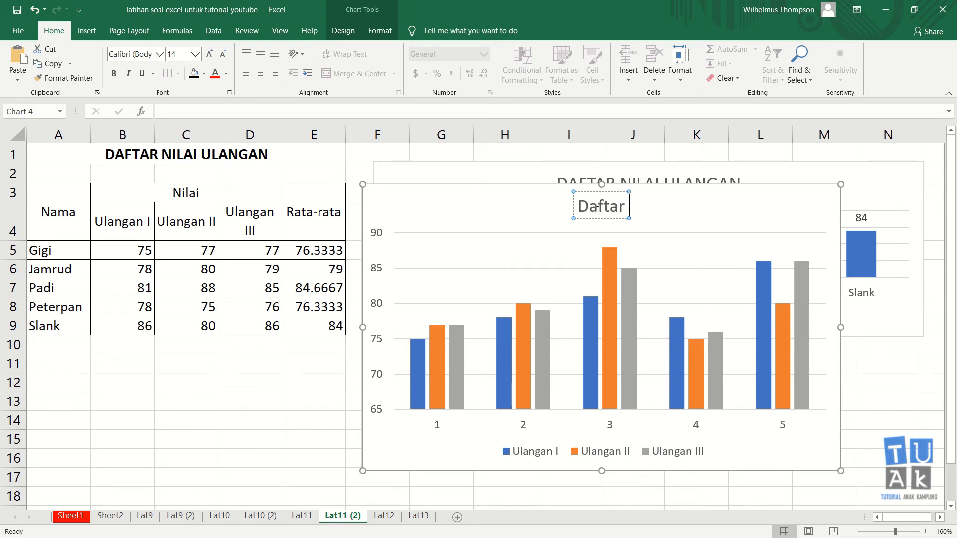
{"action": "type", "text": "Nilai Ulanga"}
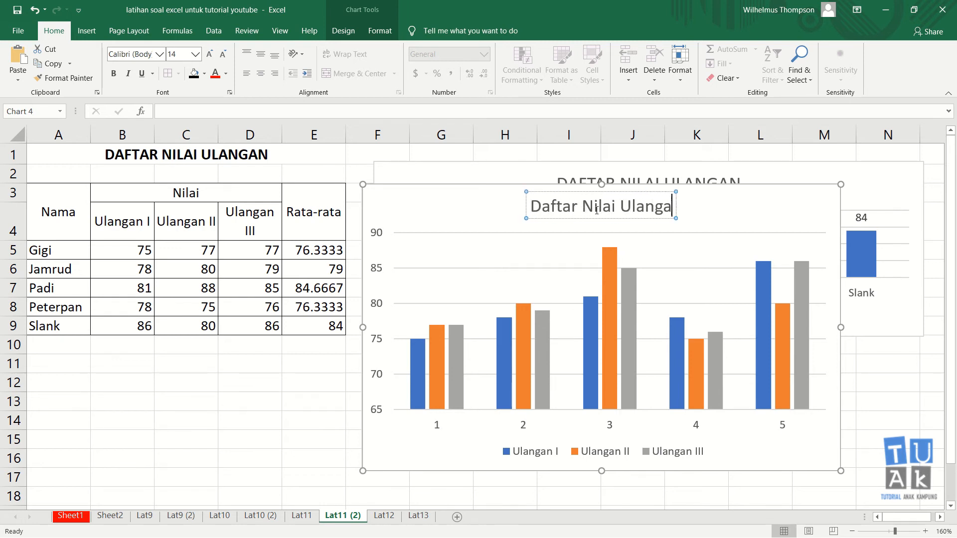
{"action": "type", "text": "n"}
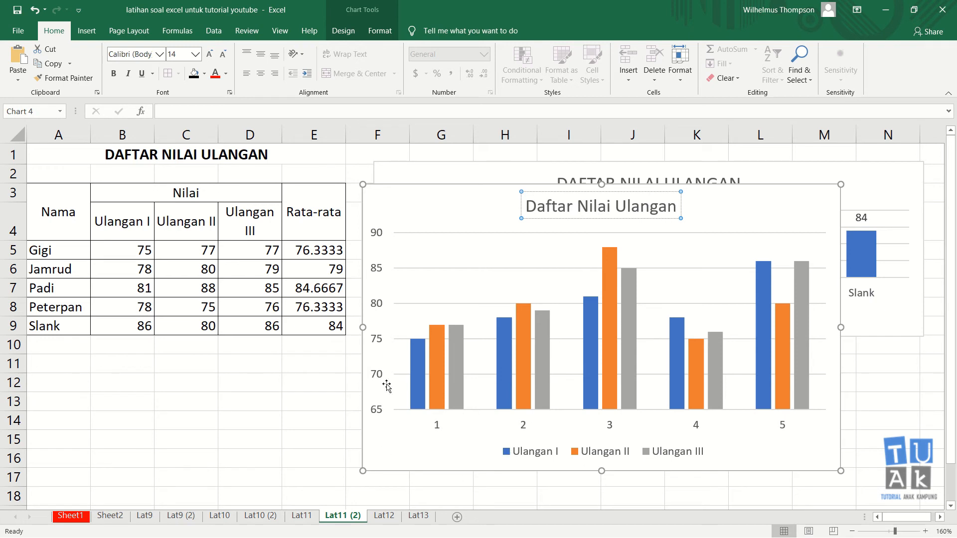
Step: Add axis titles to the three-series chart and set the vertical axis title to Jumlah Nilai
{"action": "left_click", "coordinate": [822, 189]}
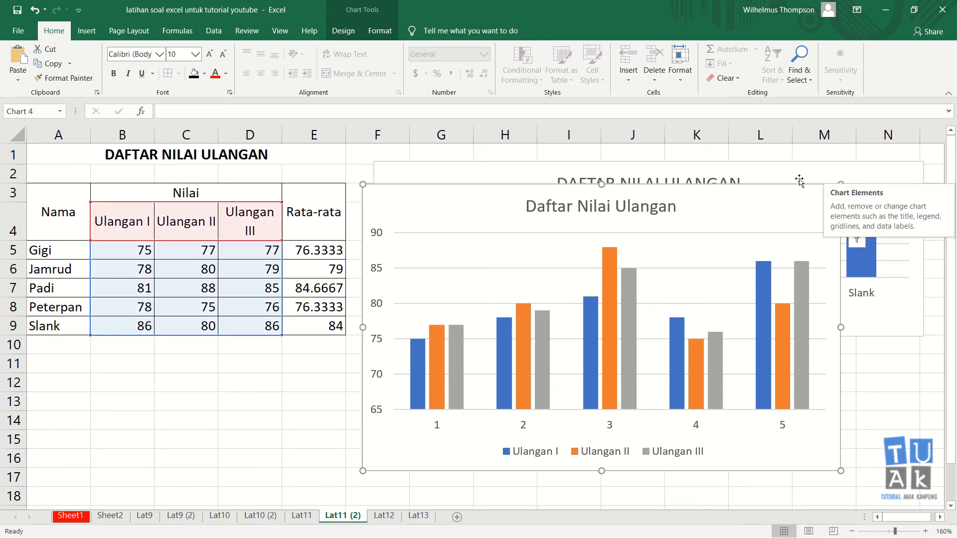
{"action": "left_click", "coordinate": [857, 194]}
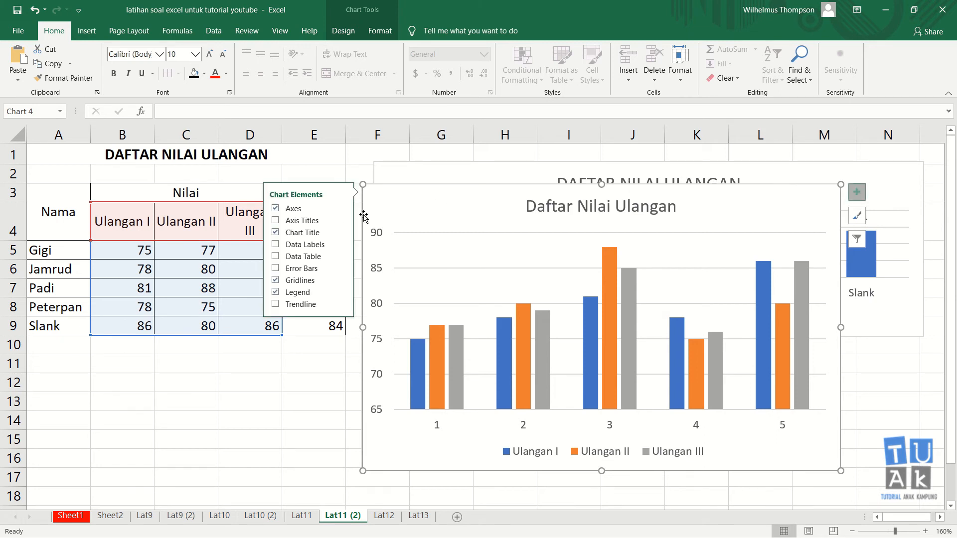
{"action": "left_click", "coordinate": [317, 221]}
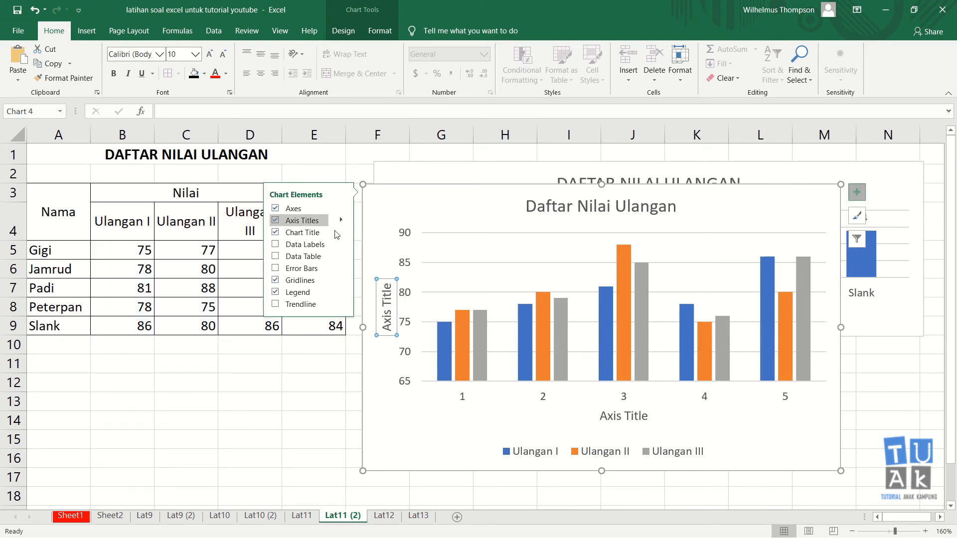
{"action": "left_click", "coordinate": [388, 313]}
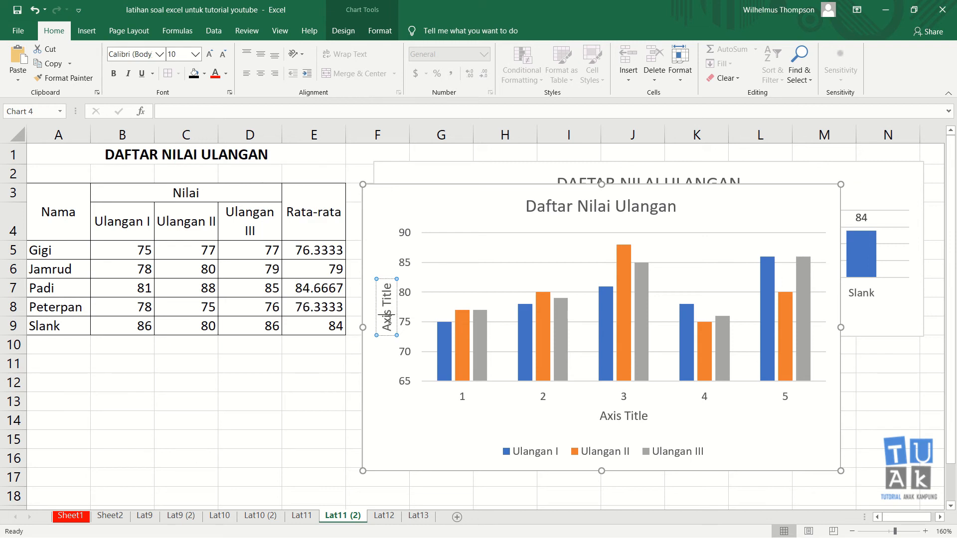
{"action": "key", "text": "ctrl+a"}
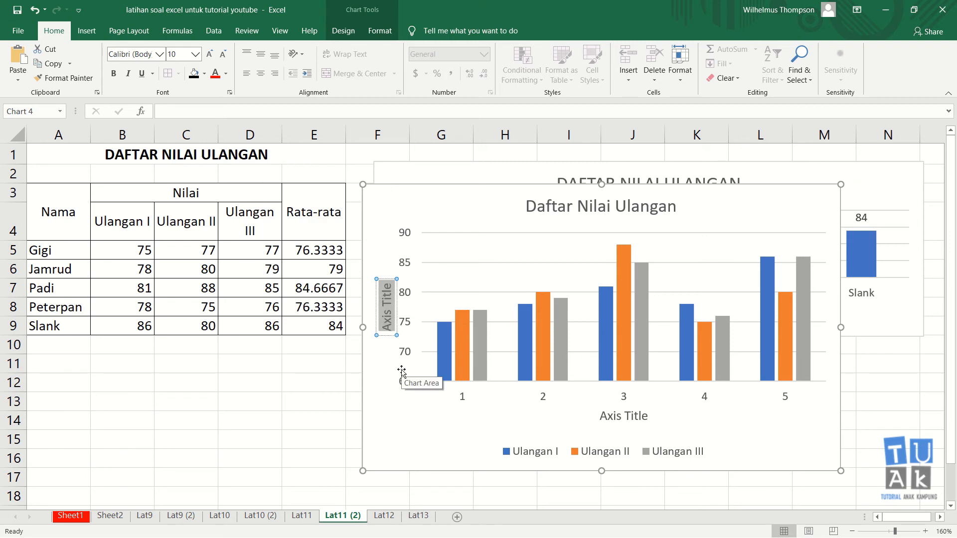
{"action": "type", "text": "Jum"}
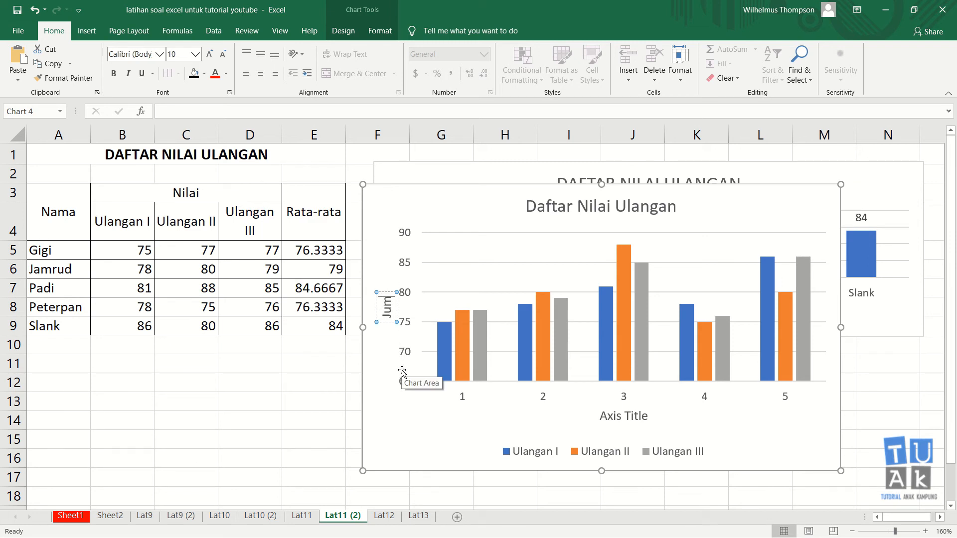
{"action": "type", "text": "lah Nilai"}
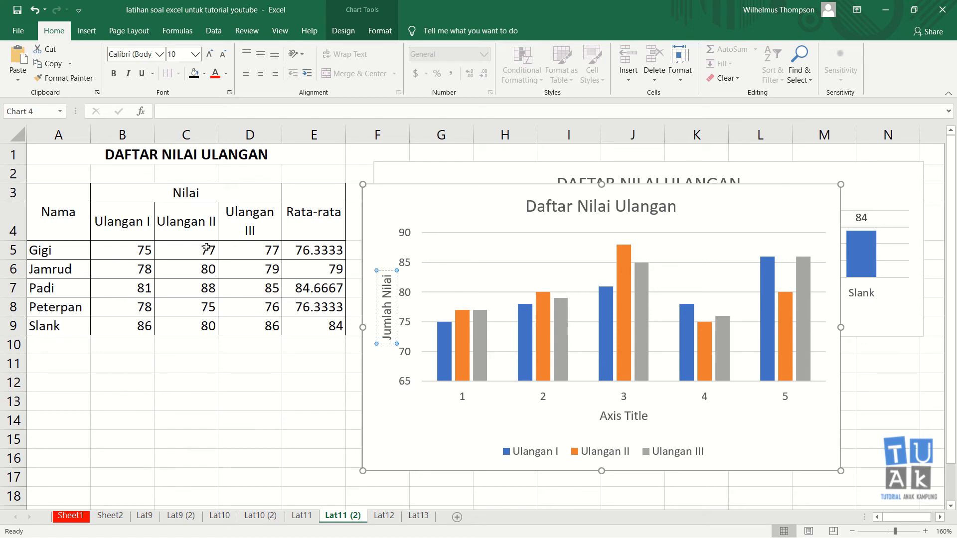
Step: Set the horizontal axis title of the three-series chart to Jenis Ulangan
{"action": "left_click", "coordinate": [623, 415]}
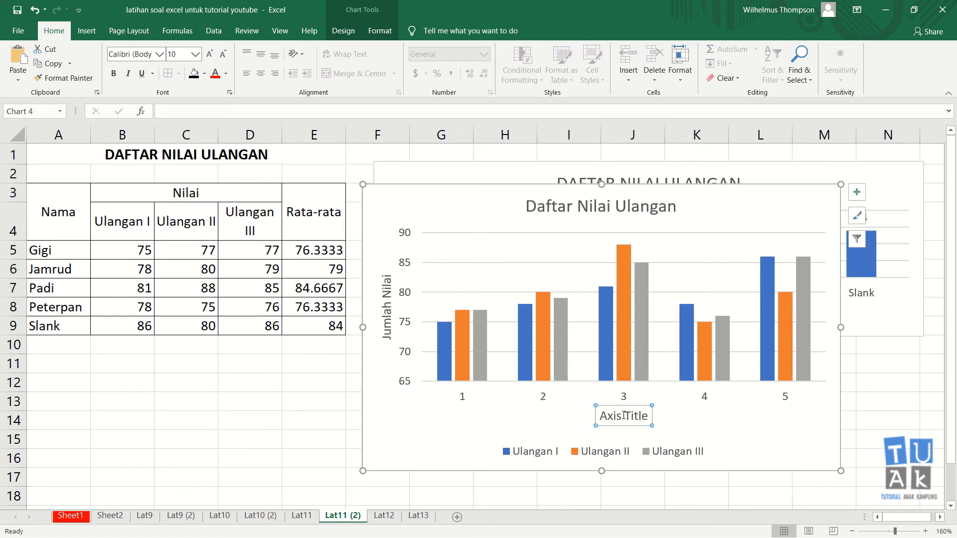
{"action": "left_click", "coordinate": [623, 415]}
{"action": "triple_click", "coordinate": [623, 415]}
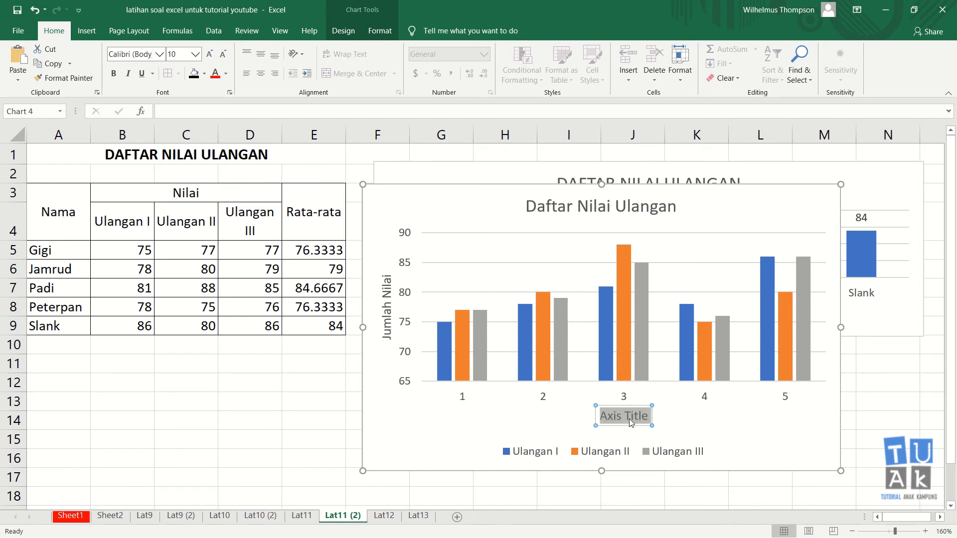
{"action": "type", "text": "Ulangan"}
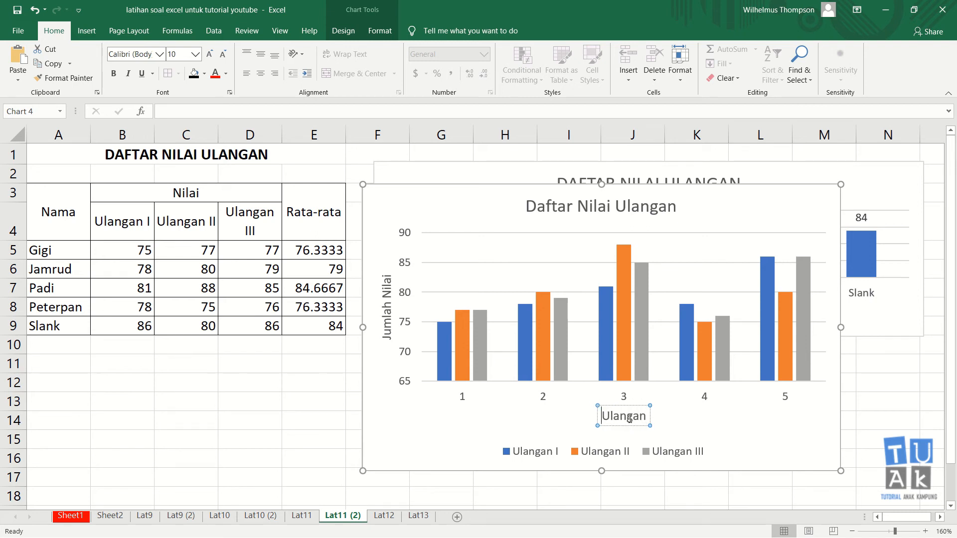
{"action": "type", "text": "Jenis"}
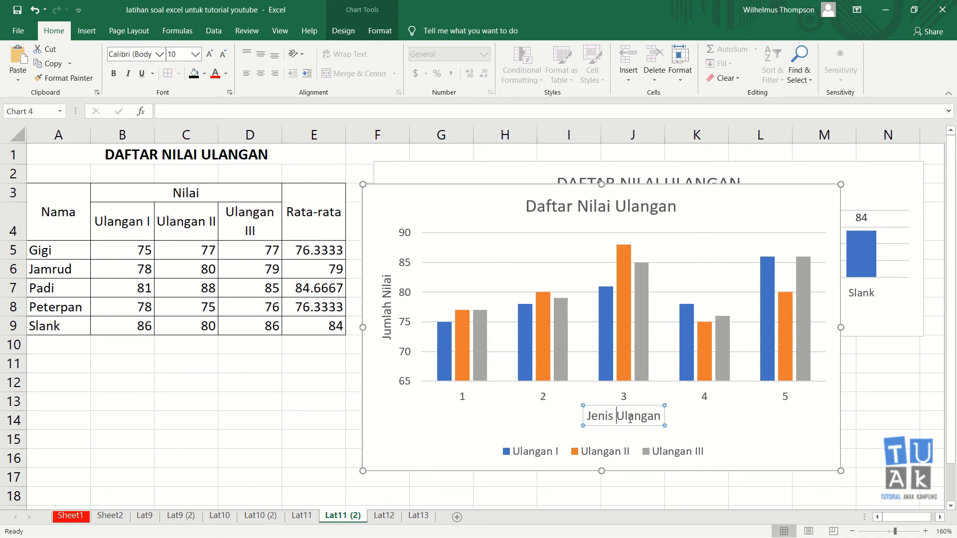
{"action": "left_click", "coordinate": [892, 421]}
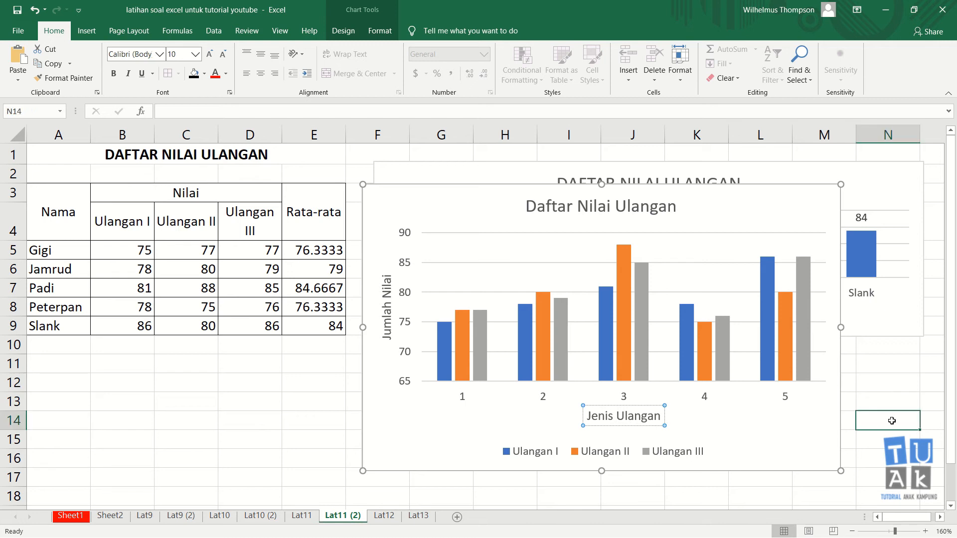
{"action": "left_click", "coordinate": [535, 400]}
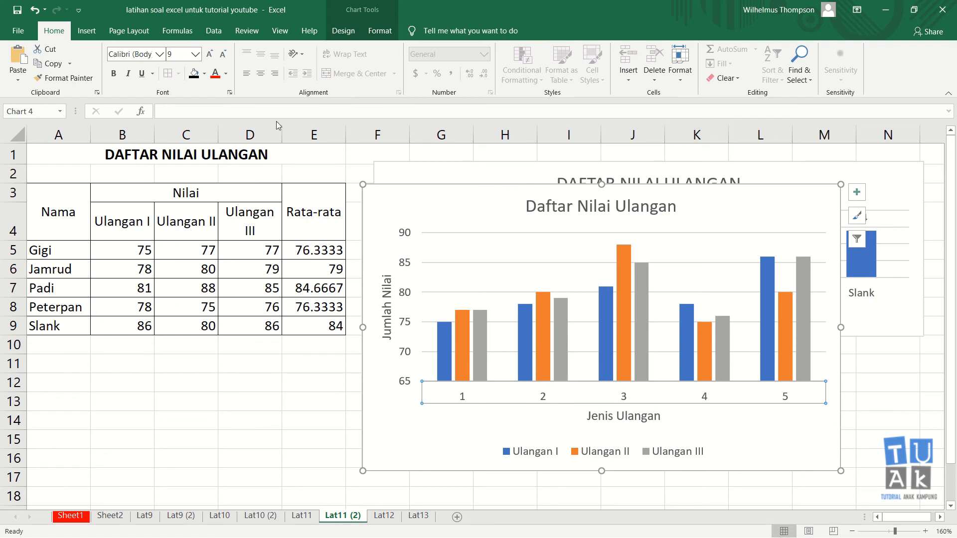
{"action": "left_click", "coordinate": [381, 35]}
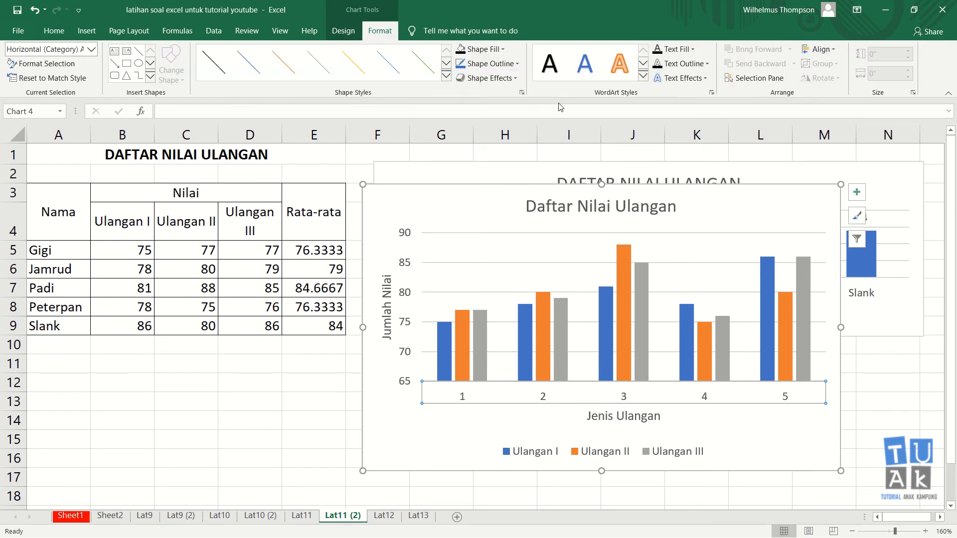
{"action": "left_click", "coordinate": [56, 31]}
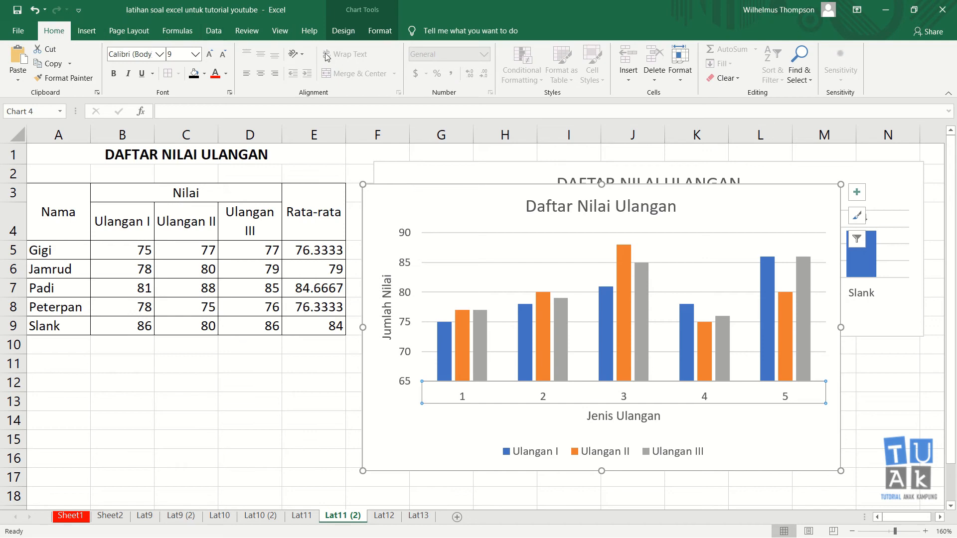
{"action": "double_click", "coordinate": [449, 403]}
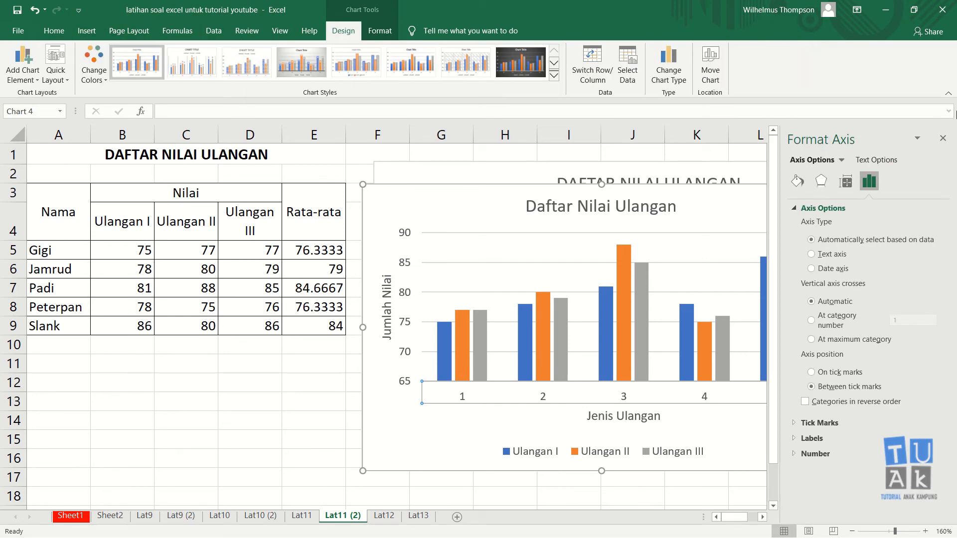
{"action": "left_click", "coordinate": [942, 138]}
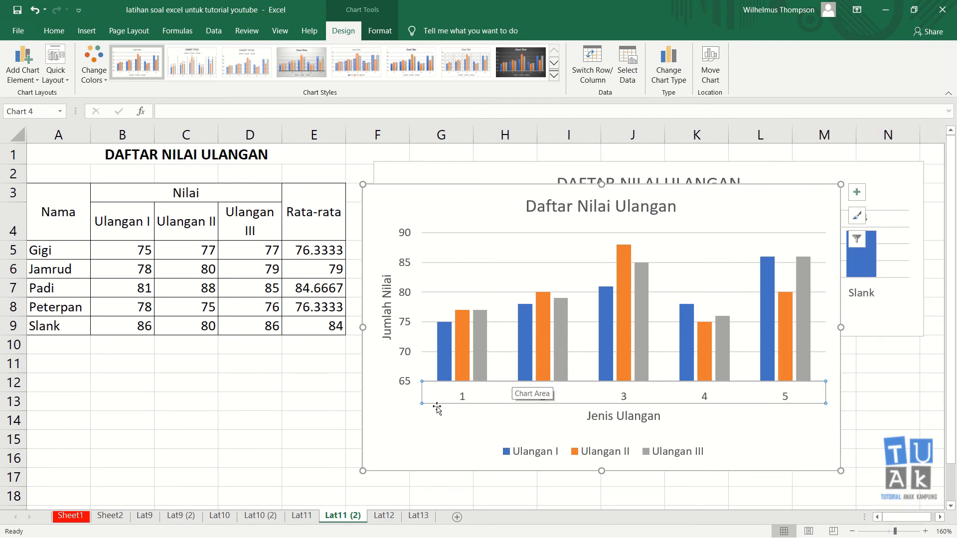
Step: Edit the chart's data source so the horizontal axis labels come from the names in cells A5:A9
{"action": "left_click", "coordinate": [629, 69]}
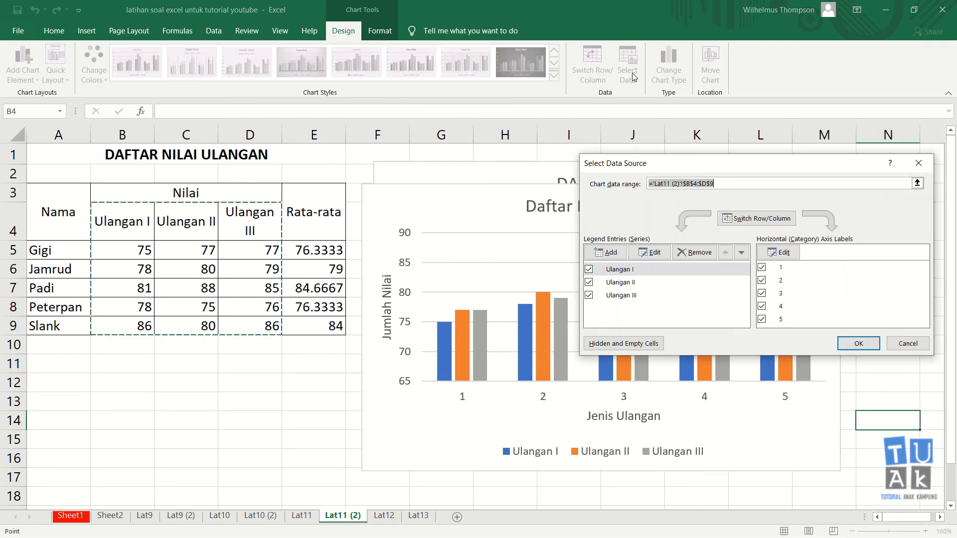
{"action": "left_click", "coordinate": [781, 253]}
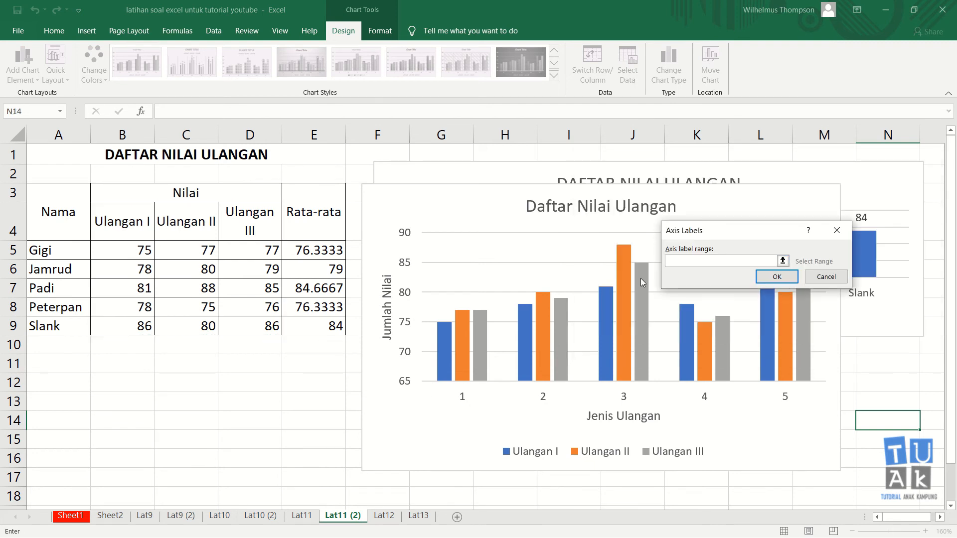
{"action": "left_click", "coordinate": [783, 260]}
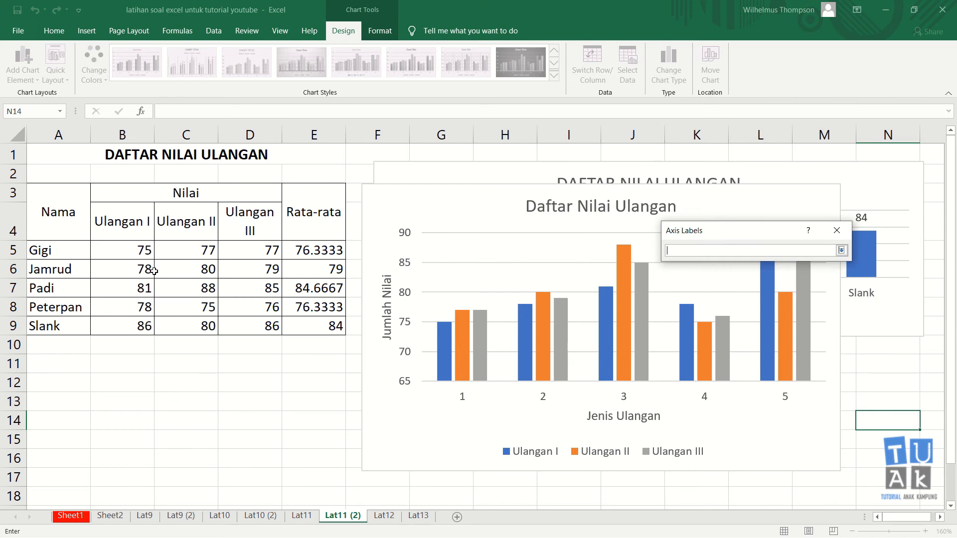
{"action": "left_click_drag", "start_coordinate": [75, 249], "coordinate": [70, 326]}
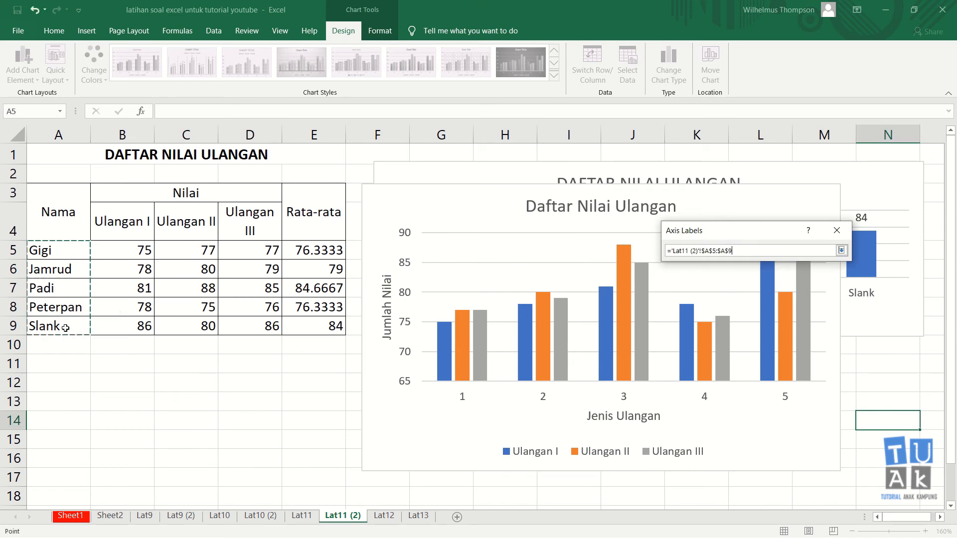
{"action": "left_click", "coordinate": [842, 250]}
{"action": "left_click", "coordinate": [790, 277]}
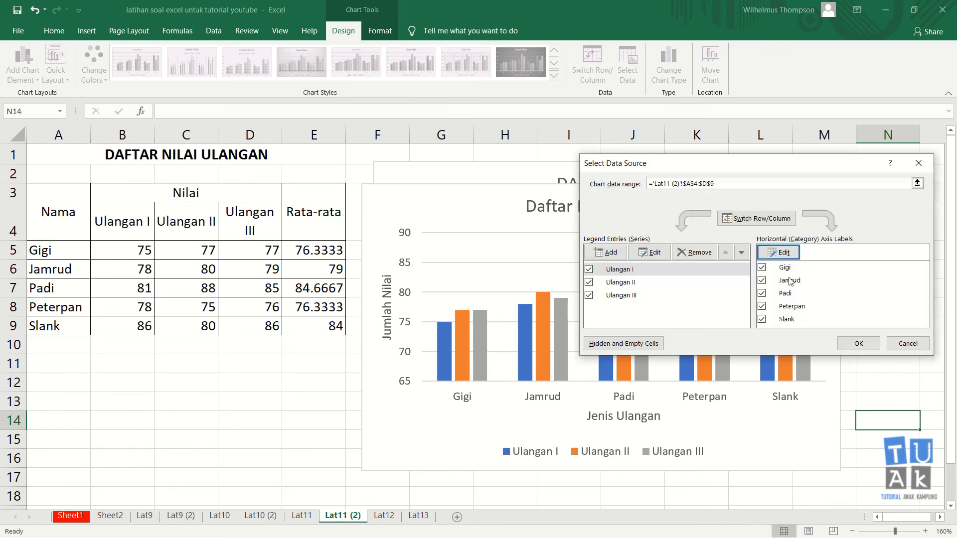
{"action": "left_click", "coordinate": [856, 347]}
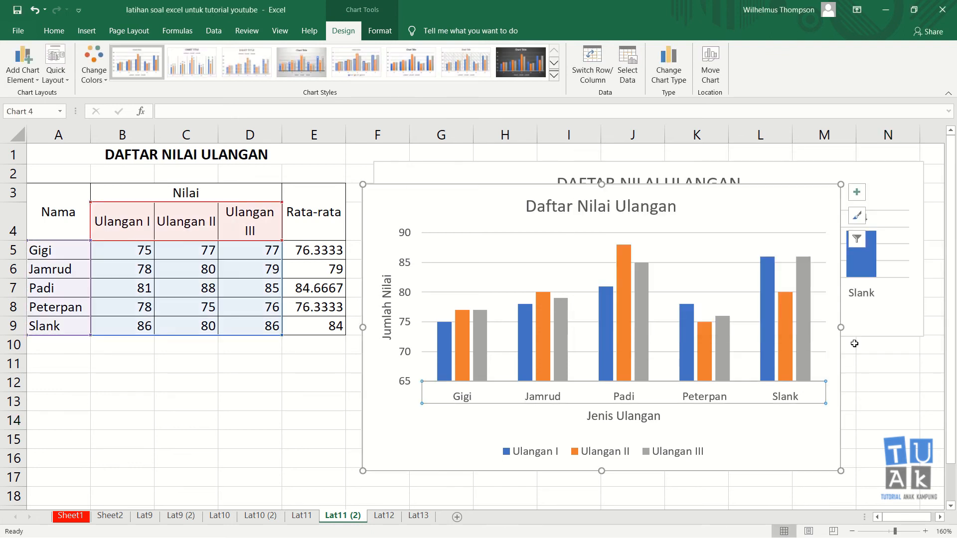
Step: Change the horizontal axis title of the three-series chart to Nama Peserta
{"action": "left_click", "coordinate": [642, 417]}
{"action": "left_click", "coordinate": [618, 417]}
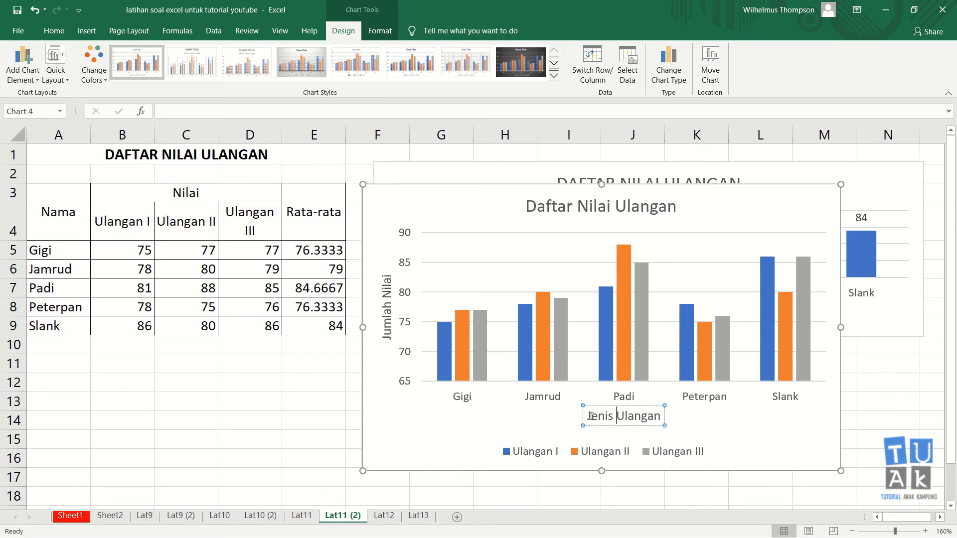
{"action": "left_click_drag", "start_coordinate": [589, 415], "coordinate": [662, 417]}
{"action": "type", "text": "Na"}
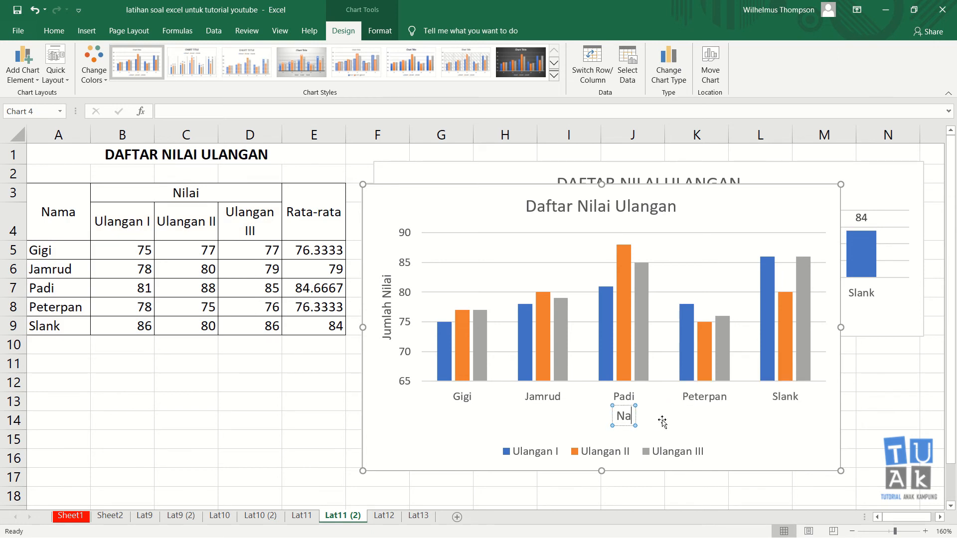
{"action": "type", "text": "ma Peserta"}
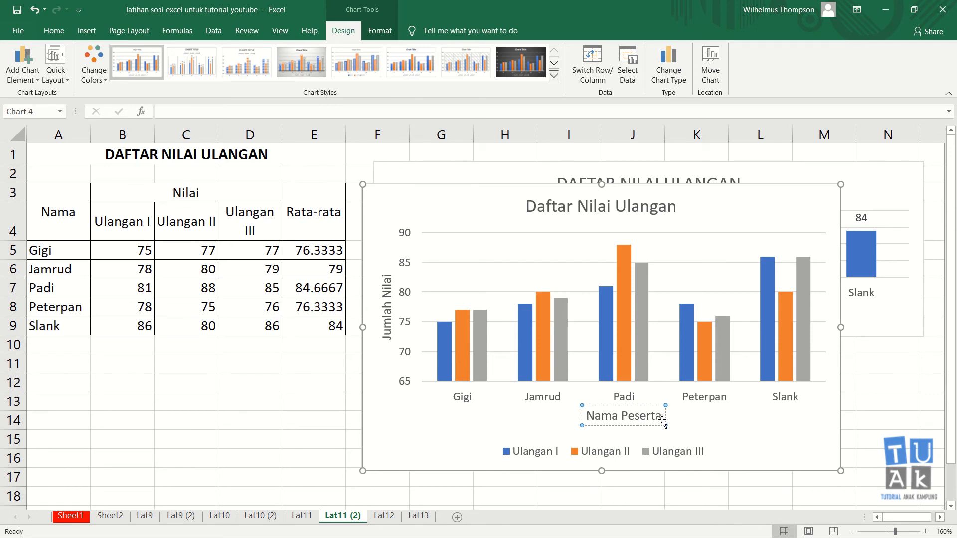
{"action": "left_click", "coordinate": [908, 452]}
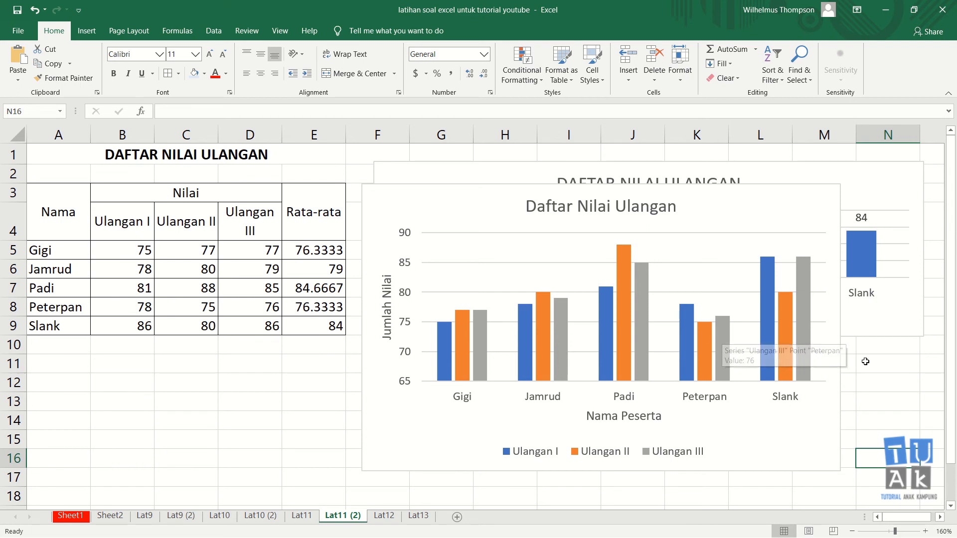
Step: Add data labels to all three series of the Ulangan I, II and III comparison chart
{"action": "left_click", "coordinate": [832, 197]}
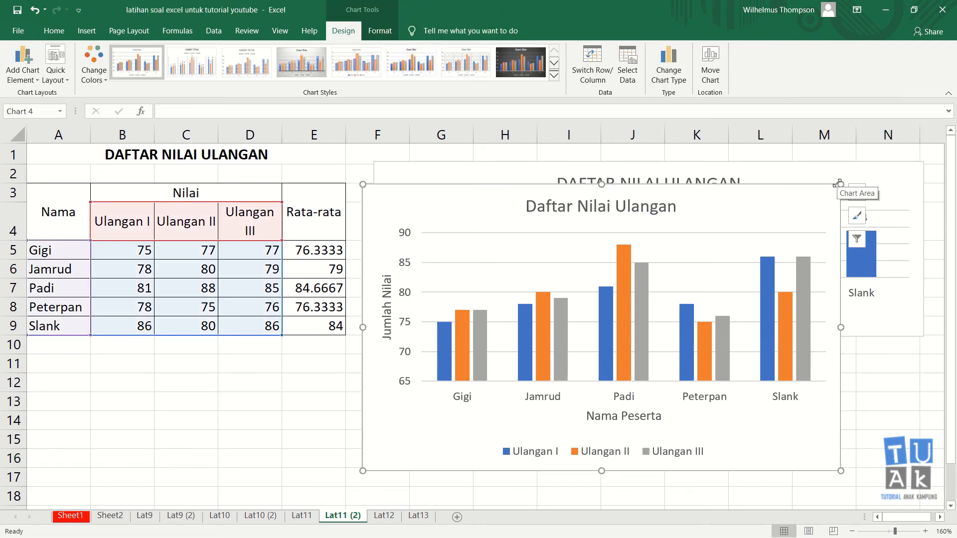
{"action": "left_click", "coordinate": [460, 339]}
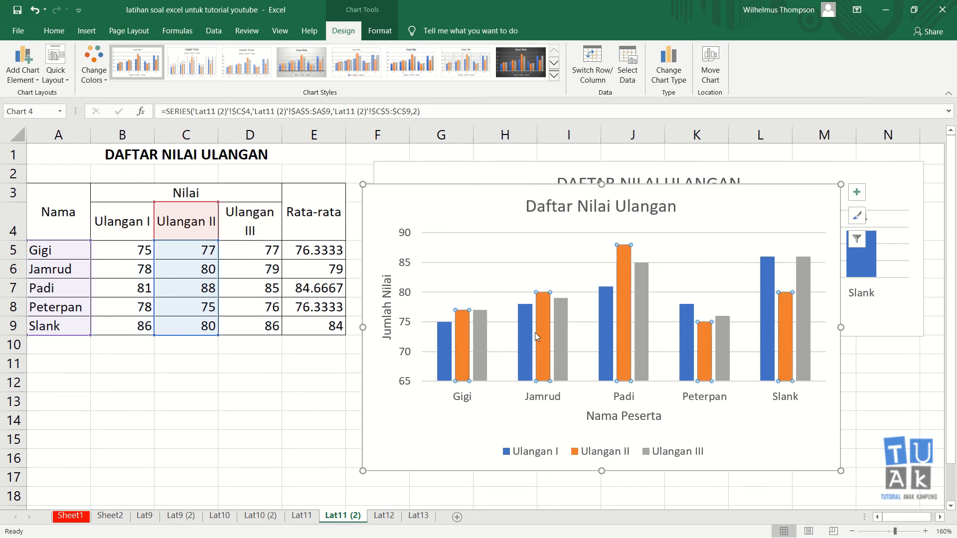
{"action": "left_click", "coordinate": [445, 354]}
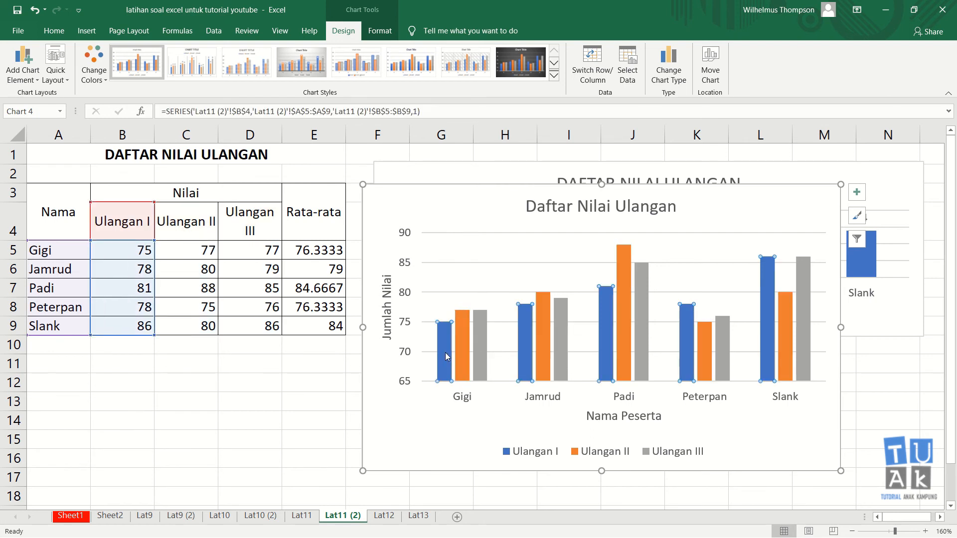
{"action": "left_click", "coordinate": [833, 312]}
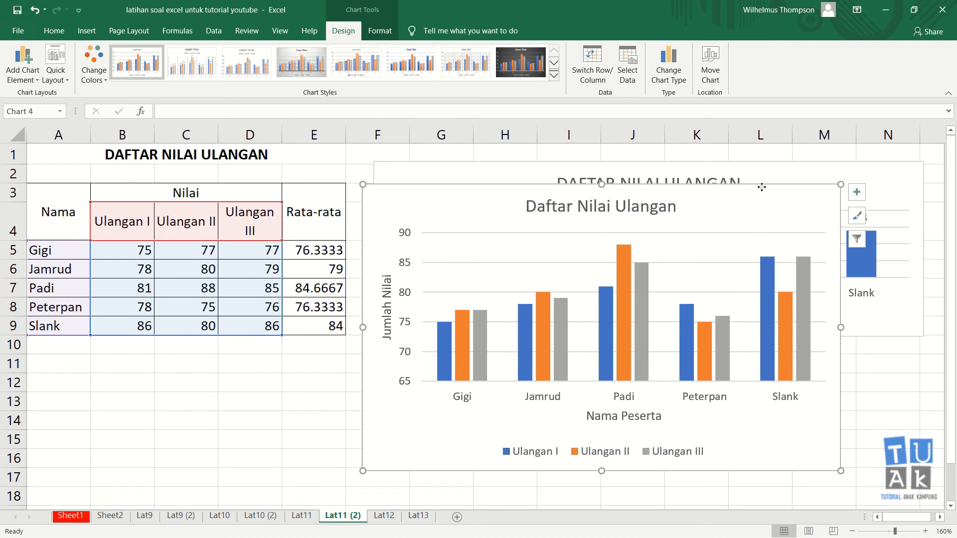
{"action": "left_click", "coordinate": [857, 196]}
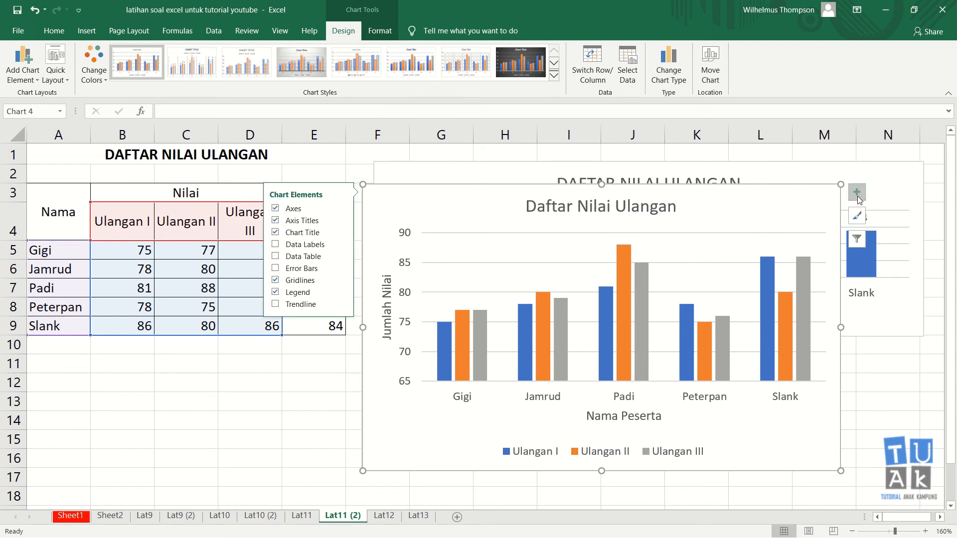
{"action": "left_click", "coordinate": [339, 243]}
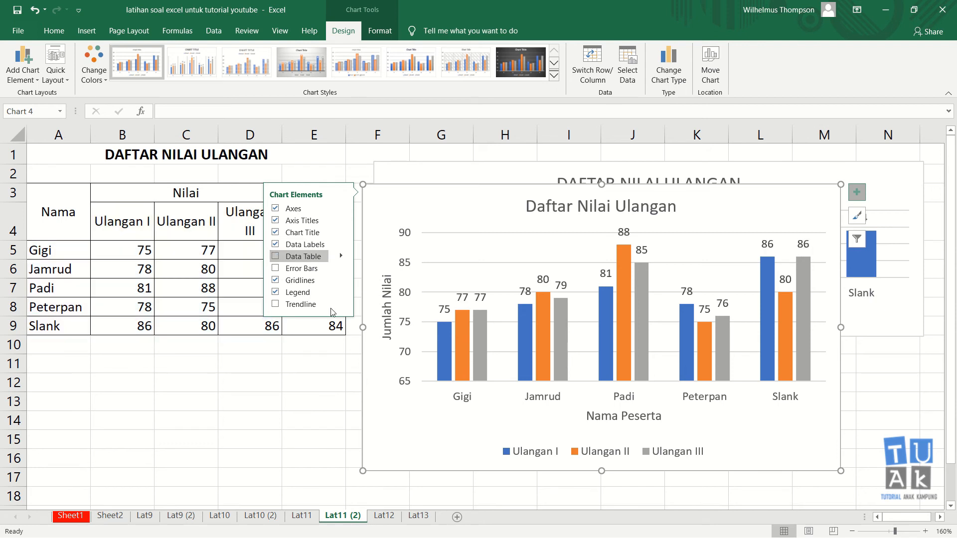
{"action": "left_click", "coordinate": [320, 402]}
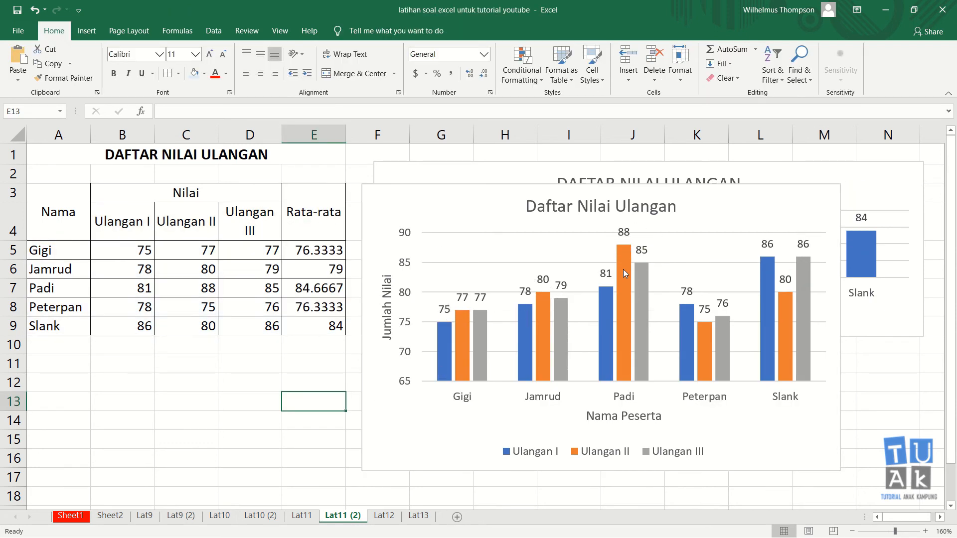
{"action": "left_click", "coordinate": [826, 186]}
{"action": "left_click", "coordinate": [905, 420]}
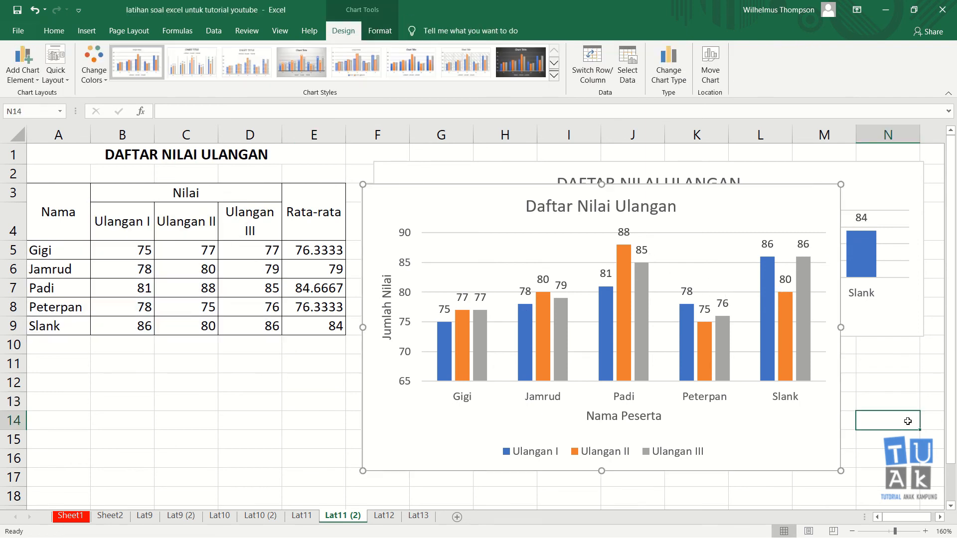
{"action": "mouse_move", "coordinate": [768, 323]}
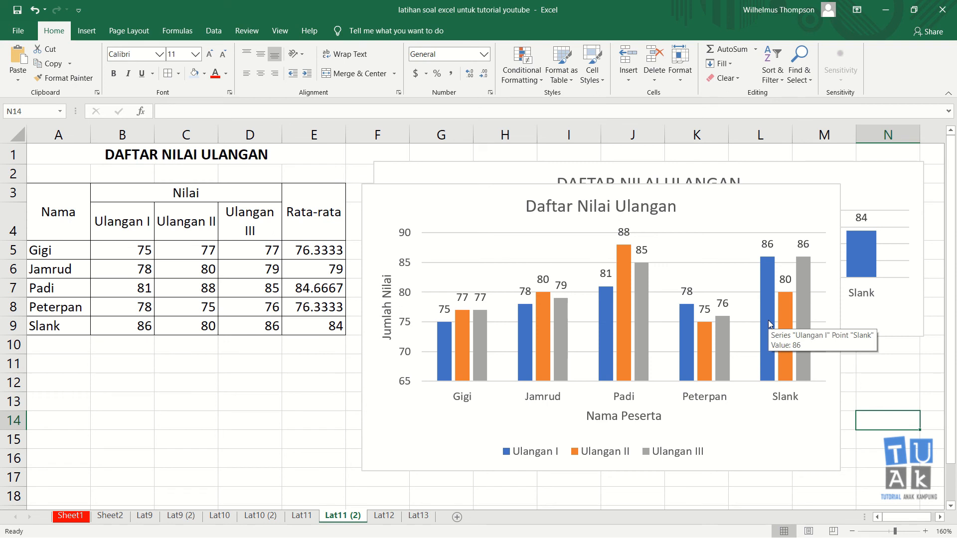
{"action": "left_click", "coordinate": [337, 397]}
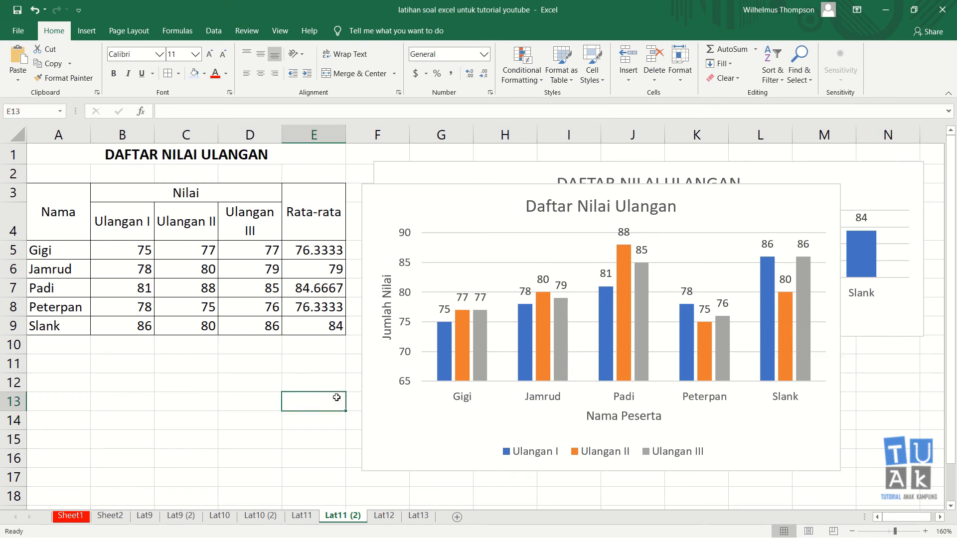
{"action": "left_click", "coordinate": [492, 237]}
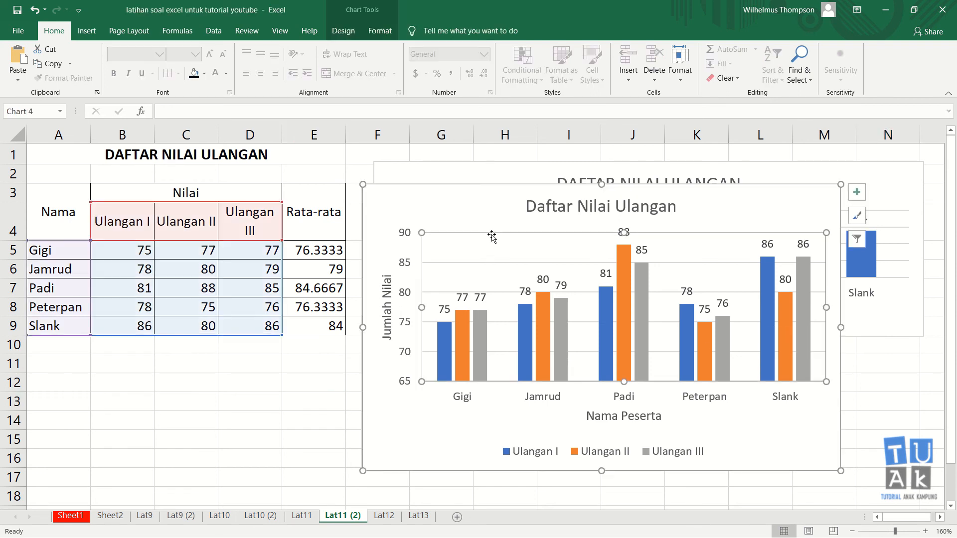
{"action": "left_click", "coordinate": [884, 439]}
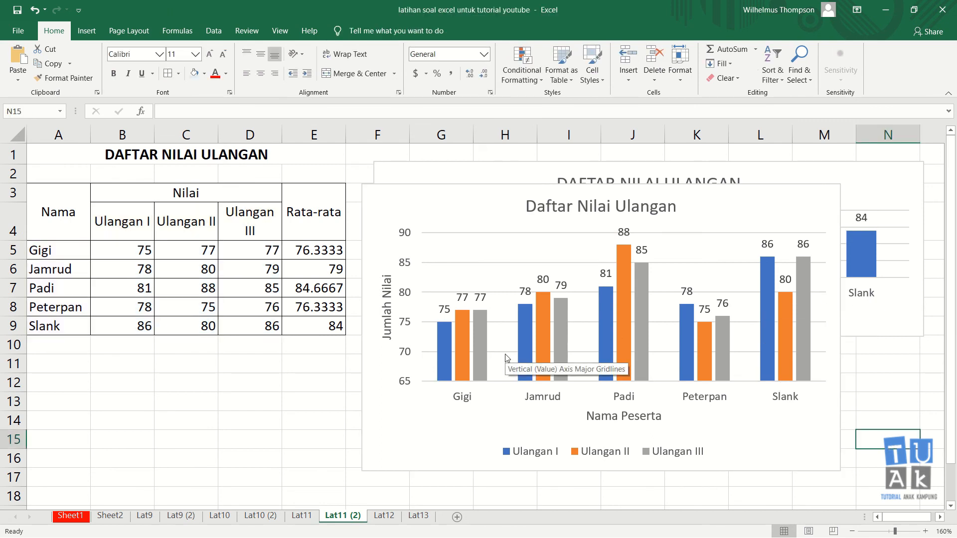
{"action": "left_click", "coordinate": [332, 382]}
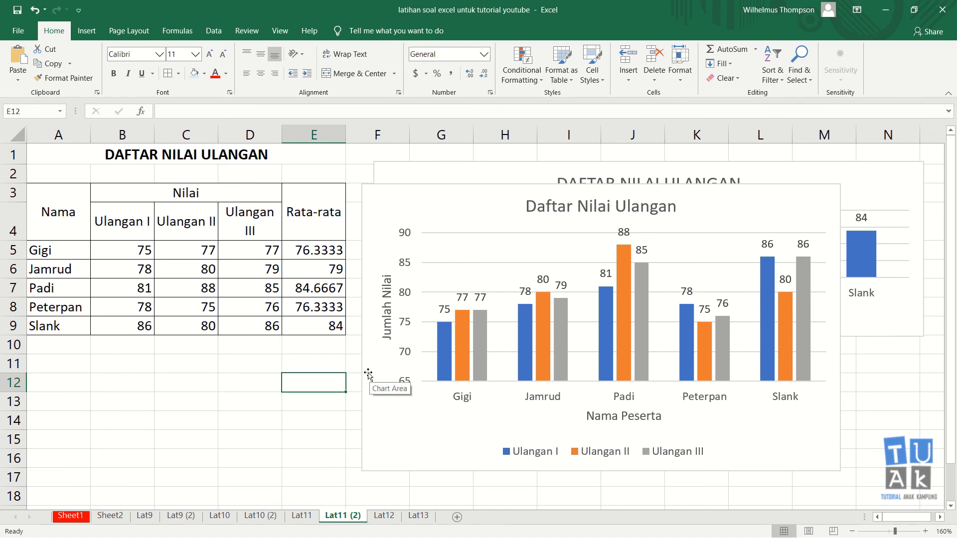
Step: Remove the horizontal gridlines from the three-series chart
{"action": "left_click", "coordinate": [565, 233]}
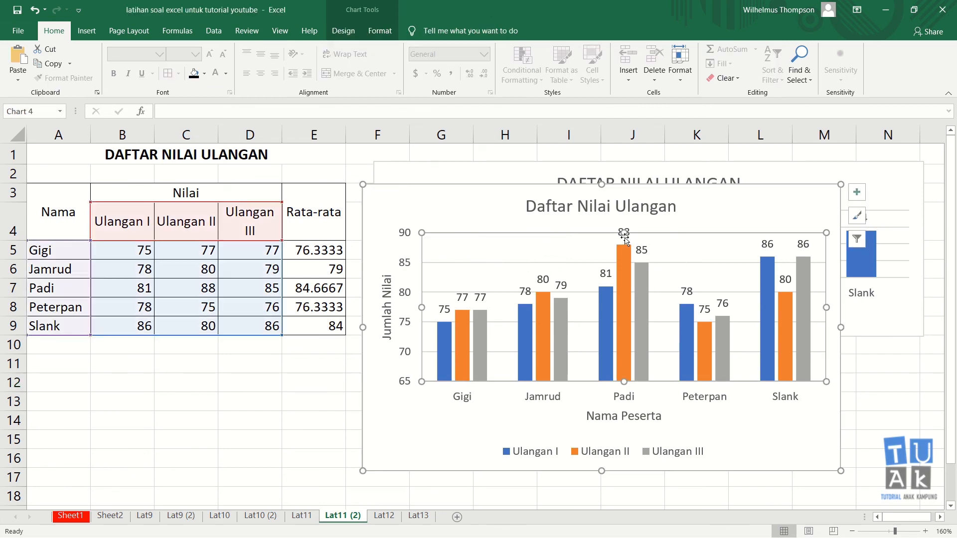
{"action": "left_click", "coordinate": [855, 194]}
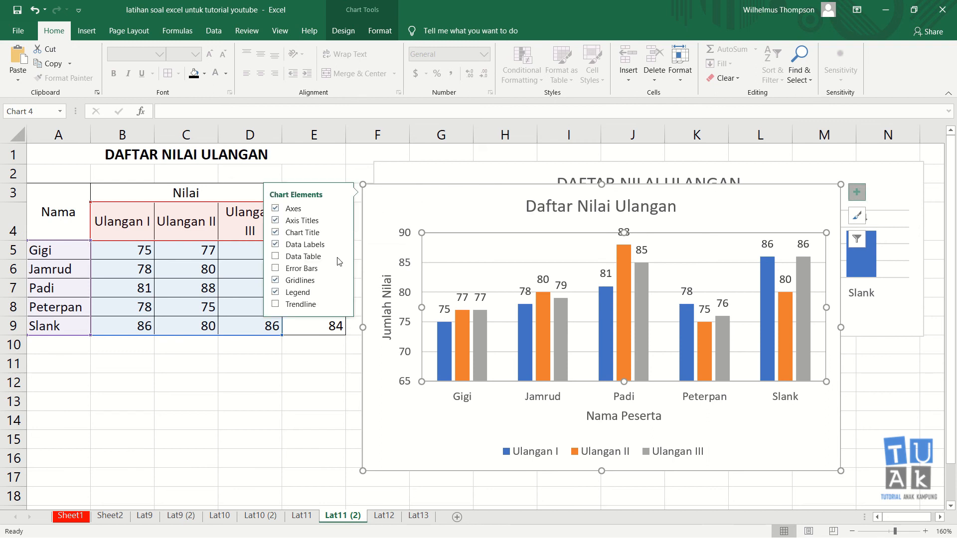
{"action": "left_click", "coordinate": [291, 399]}
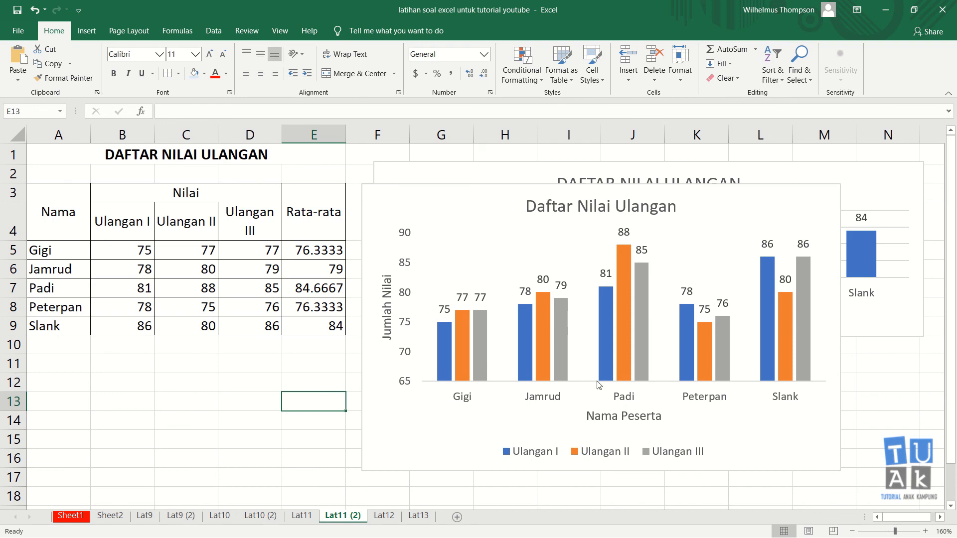
{"action": "left_click", "coordinate": [310, 454]}
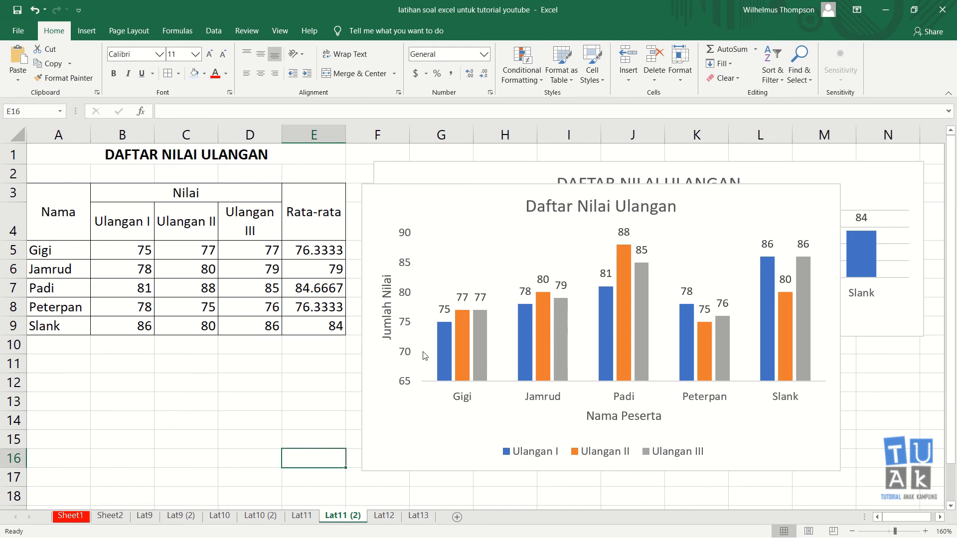
{"action": "left_click", "coordinate": [433, 192]}
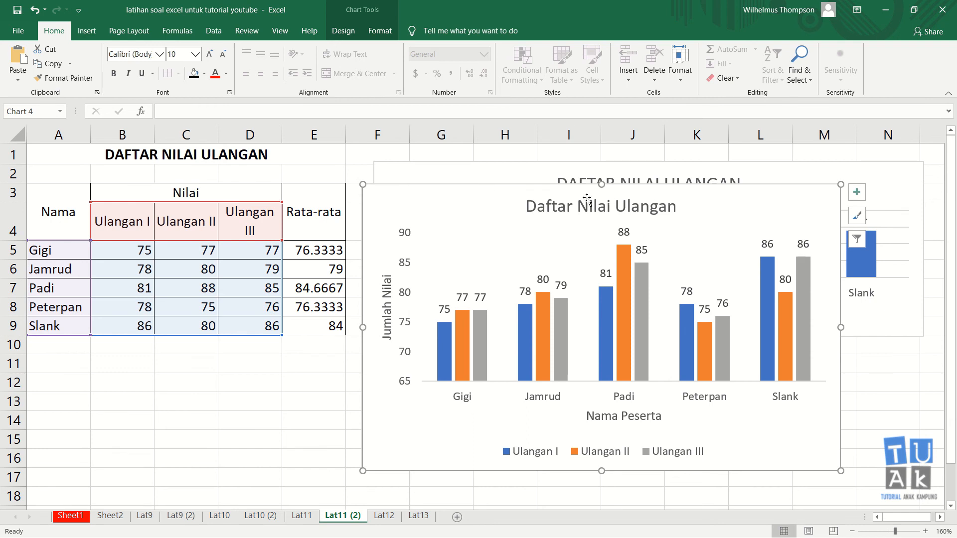
{"action": "left_click", "coordinate": [204, 73]}
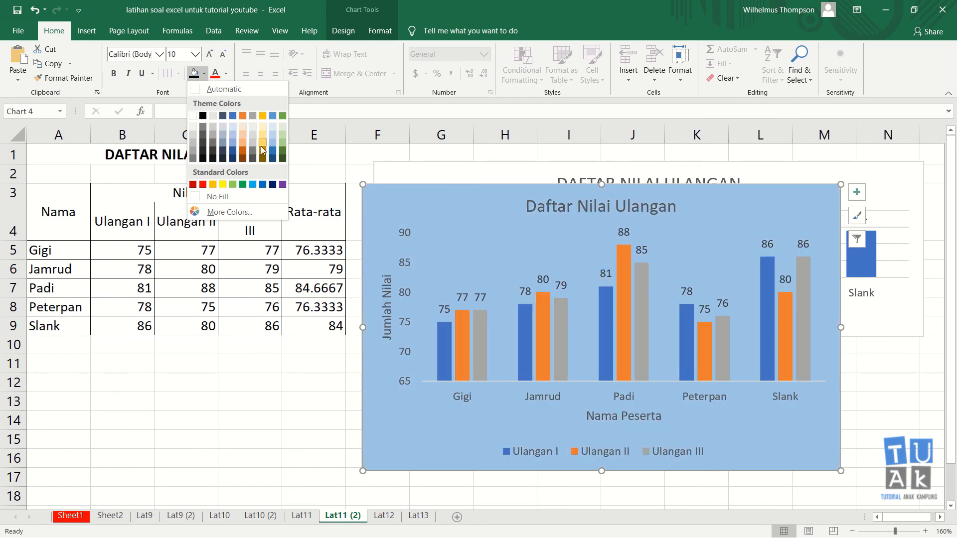
{"action": "left_click", "coordinate": [253, 446]}
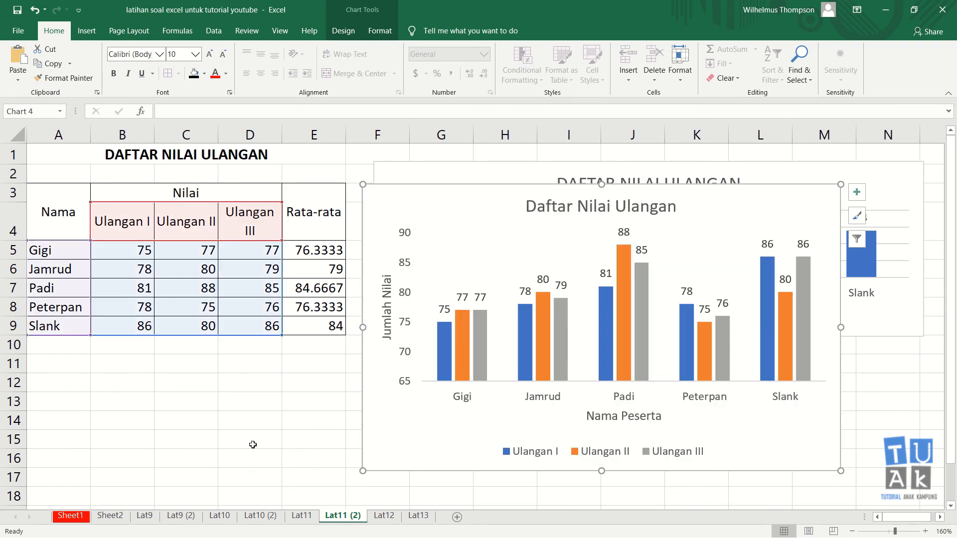
{"action": "left_click", "coordinate": [254, 436]}
Step: Fill the chart area of the three-series chart with a light gold theme colour
{"action": "left_click", "coordinate": [365, 187]}
{"action": "left_click", "coordinate": [204, 74]}
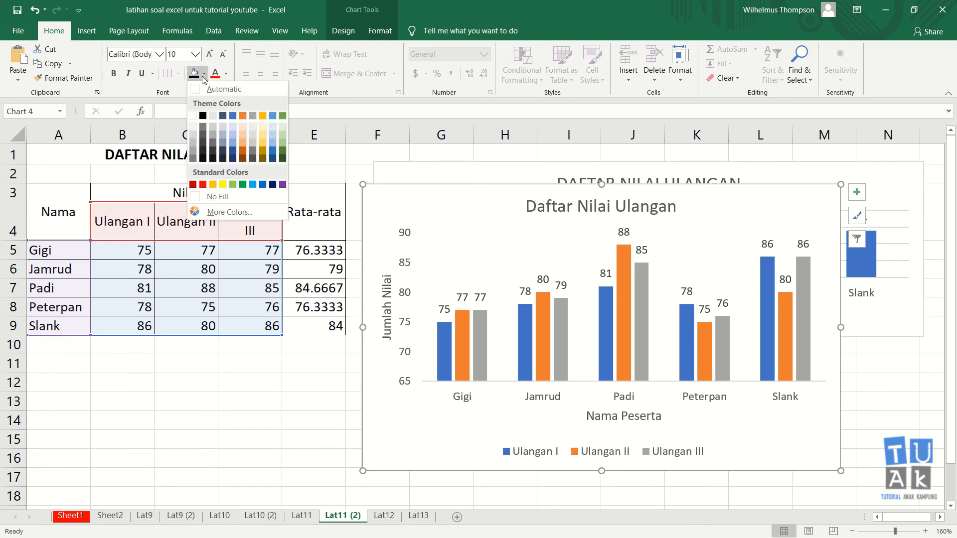
{"action": "left_click", "coordinate": [262, 130]}
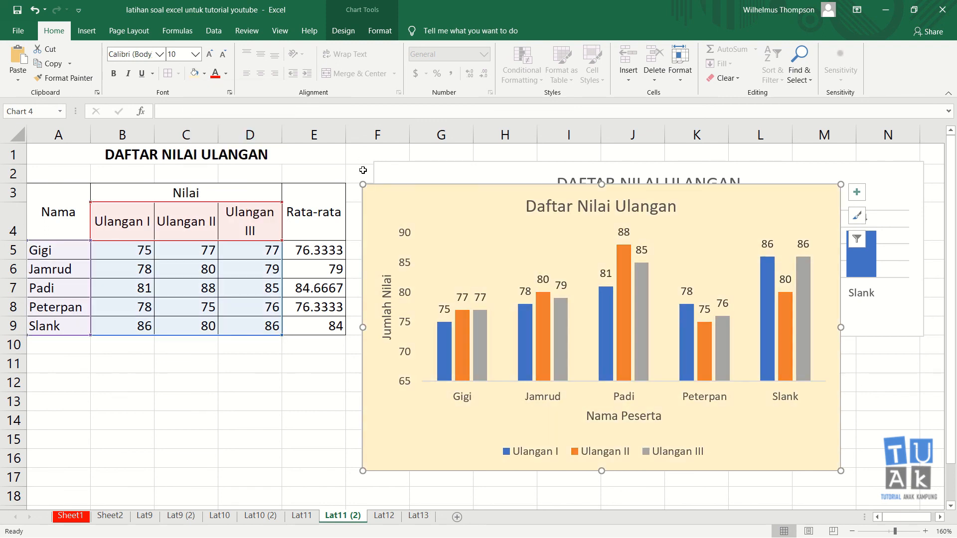
Step: Shrink the three-series chart, move it directly below the averages chart, and widen it to about the same width
{"action": "left_click_drag", "start_coordinate": [362, 184], "coordinate": [533, 284]}
{"action": "left_click_drag", "start_coordinate": [639, 288], "coordinate": [482, 346]}
{"action": "left_click_drag", "start_coordinate": [685, 430], "coordinate": [922, 422]}
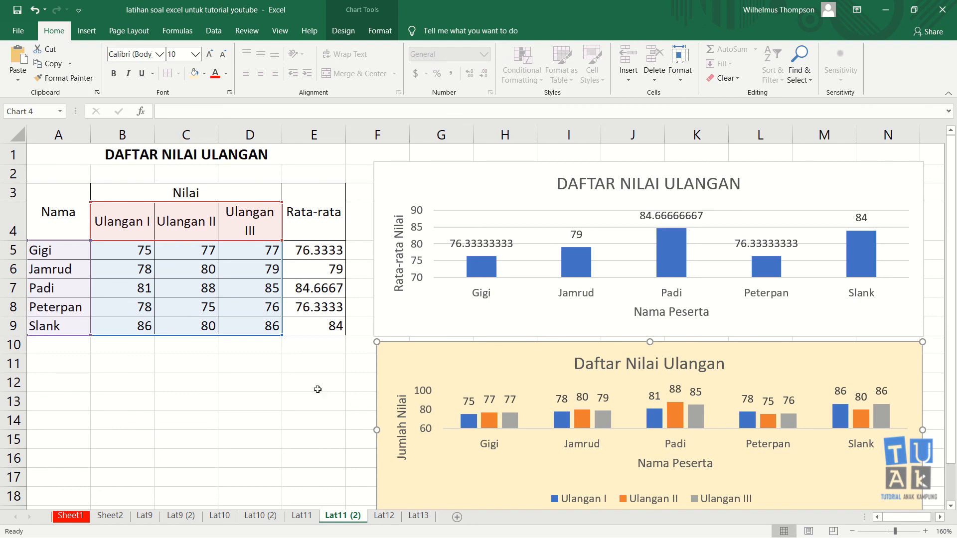
{"action": "left_click", "coordinate": [234, 387]}
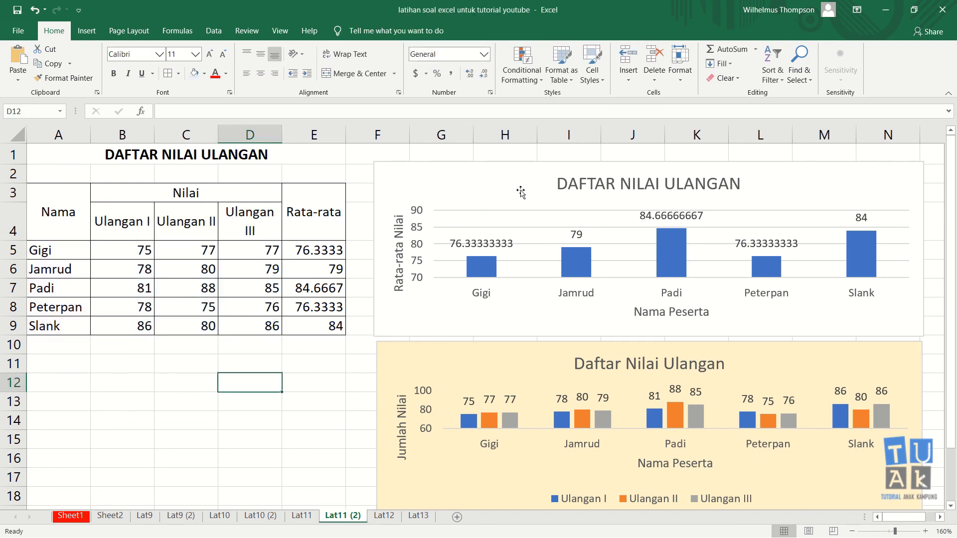
Step: Make the averages chart slightly taller by extending its upper edge to the top of row 1
{"action": "left_click", "coordinate": [543, 167]}
{"action": "left_click_drag", "start_coordinate": [649, 161], "coordinate": [648, 148]}
{"action": "left_click", "coordinate": [318, 402]}
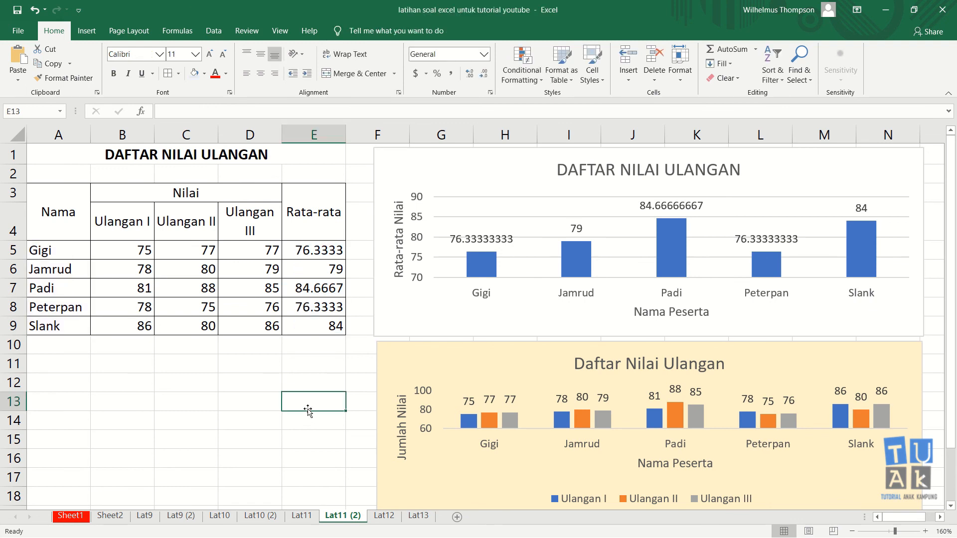
{"action": "left_click", "coordinate": [309, 366]}
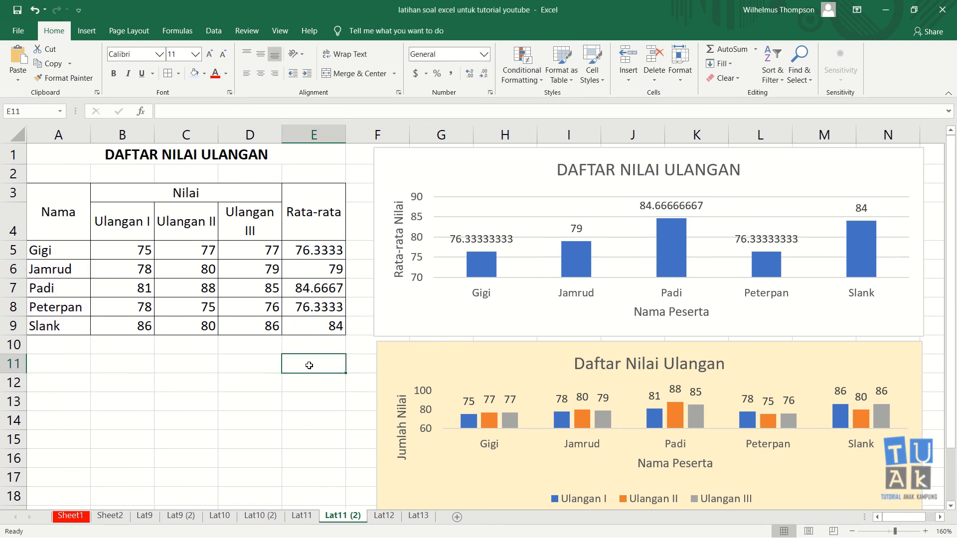